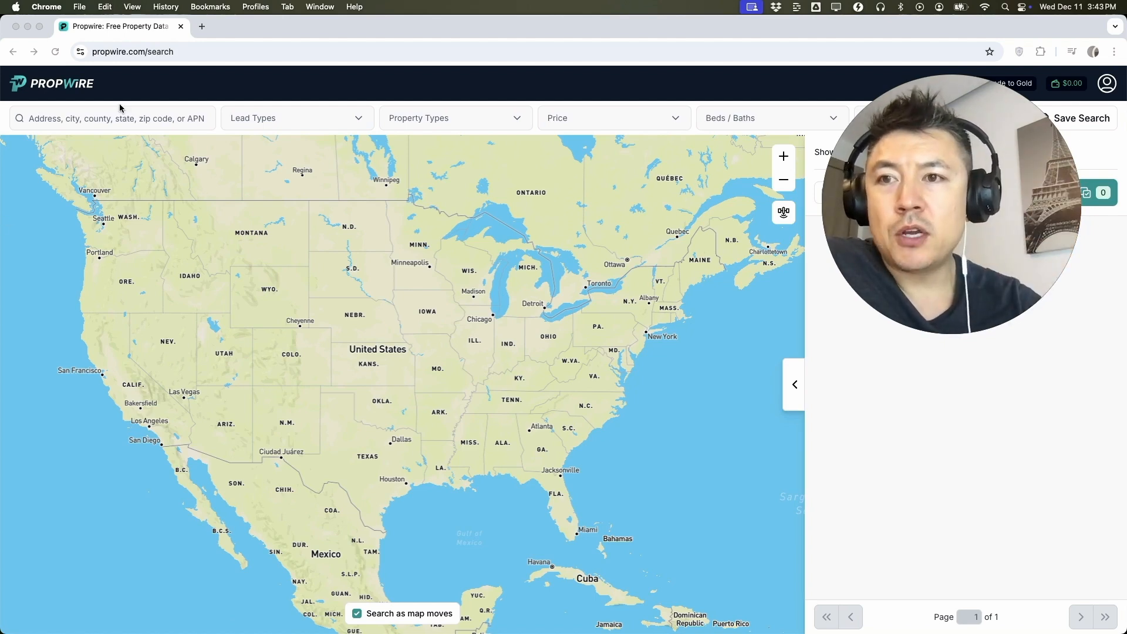
# - Search for properties in zip code 97214, OR
pyautogui.click(67, 118)
pyautogui.write('97214')
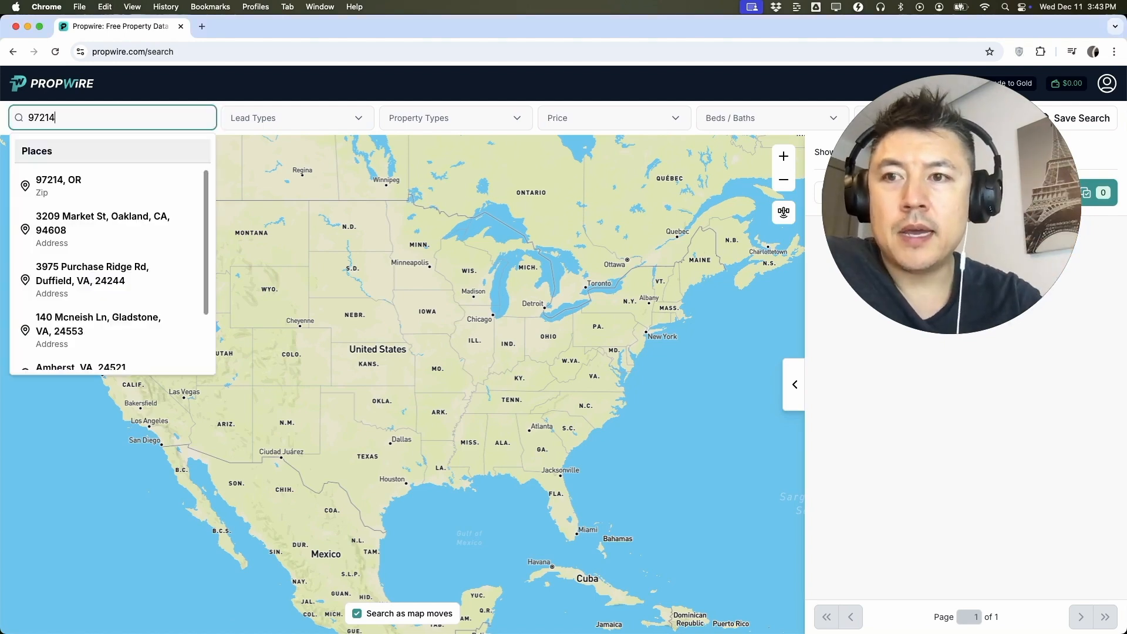
pyautogui.click(73, 179)
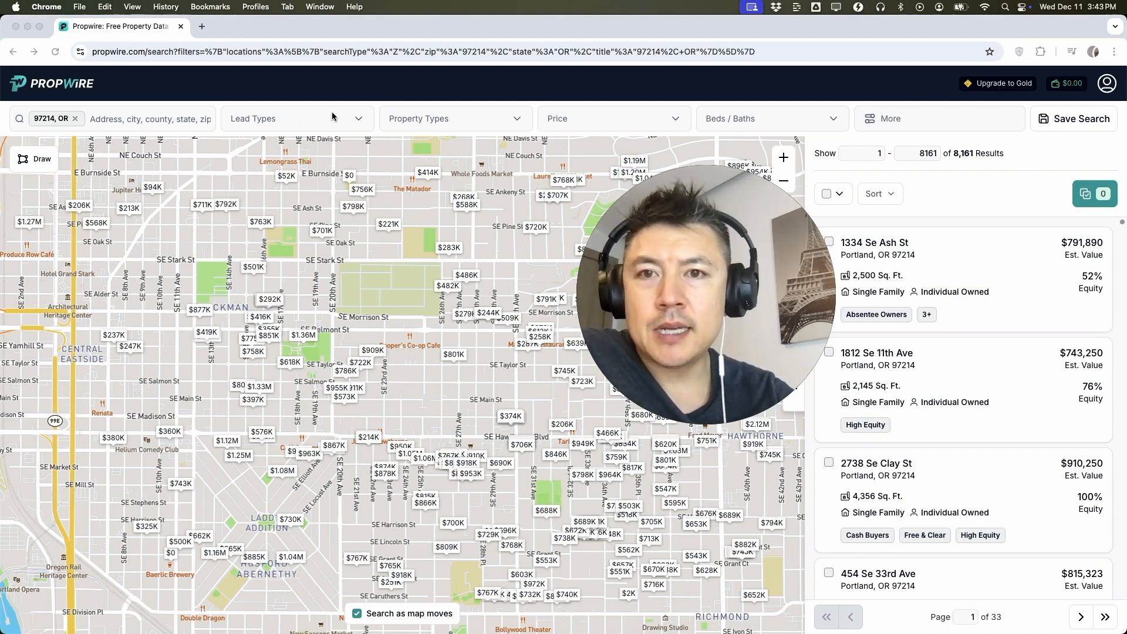
# - Filter the property search to the Preforeclosures lead type
pyautogui.click(299, 121)
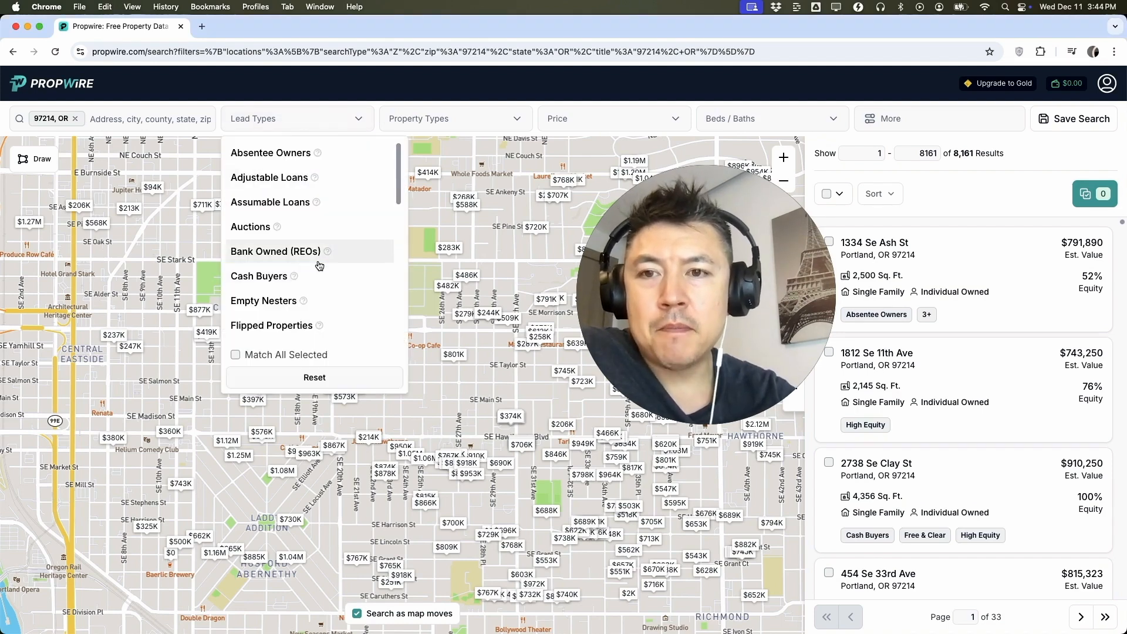
pyautogui.scroll(-10, 318, 266)
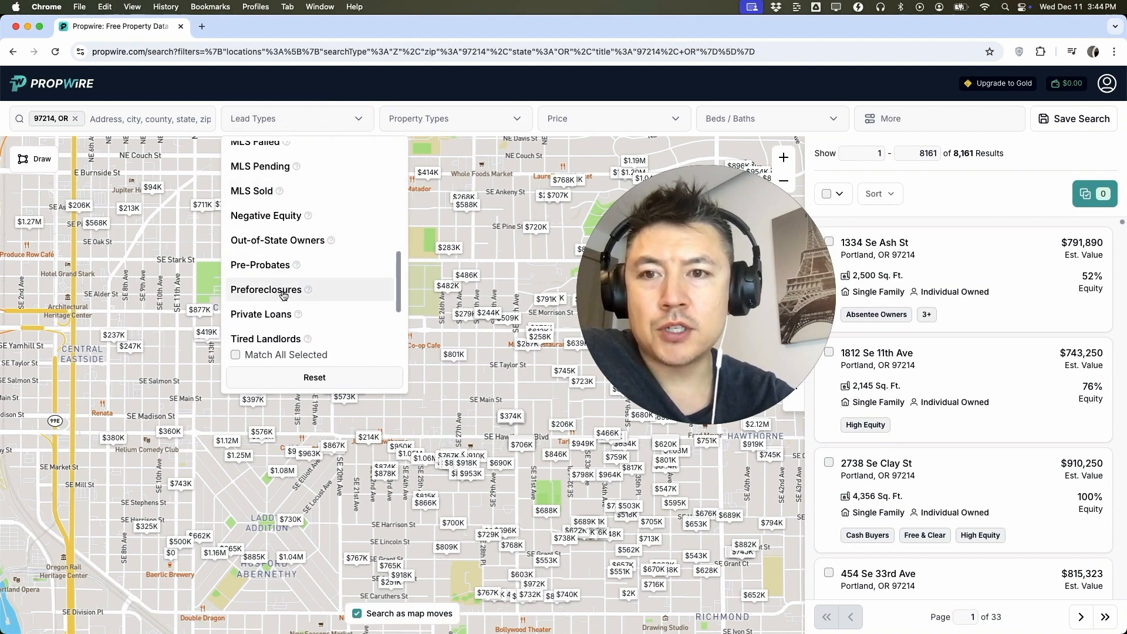
pyautogui.click(281, 294)
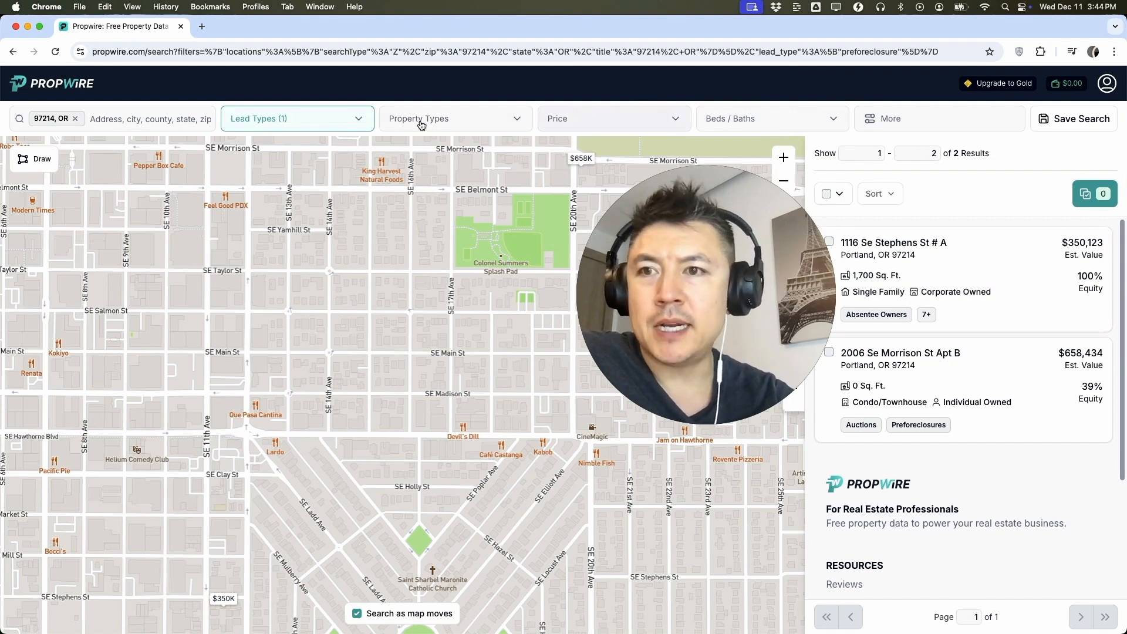
# - Replace the 97214 zip code location with the city of Portland, OR
pyautogui.click(76, 119)
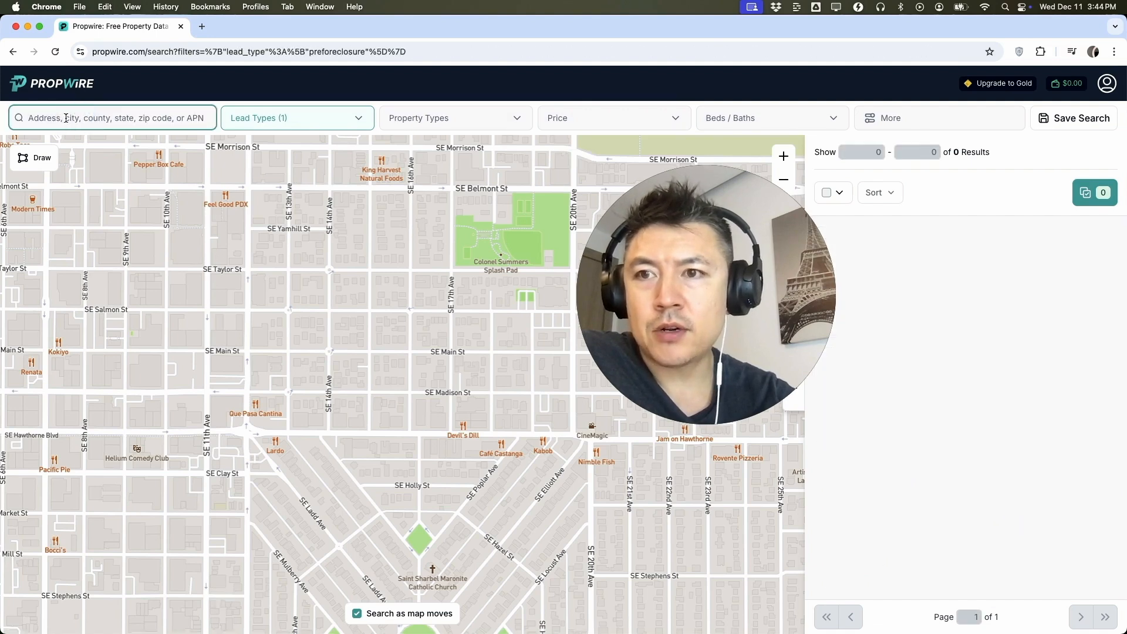
pyautogui.click(65, 118)
pyautogui.write('portland')
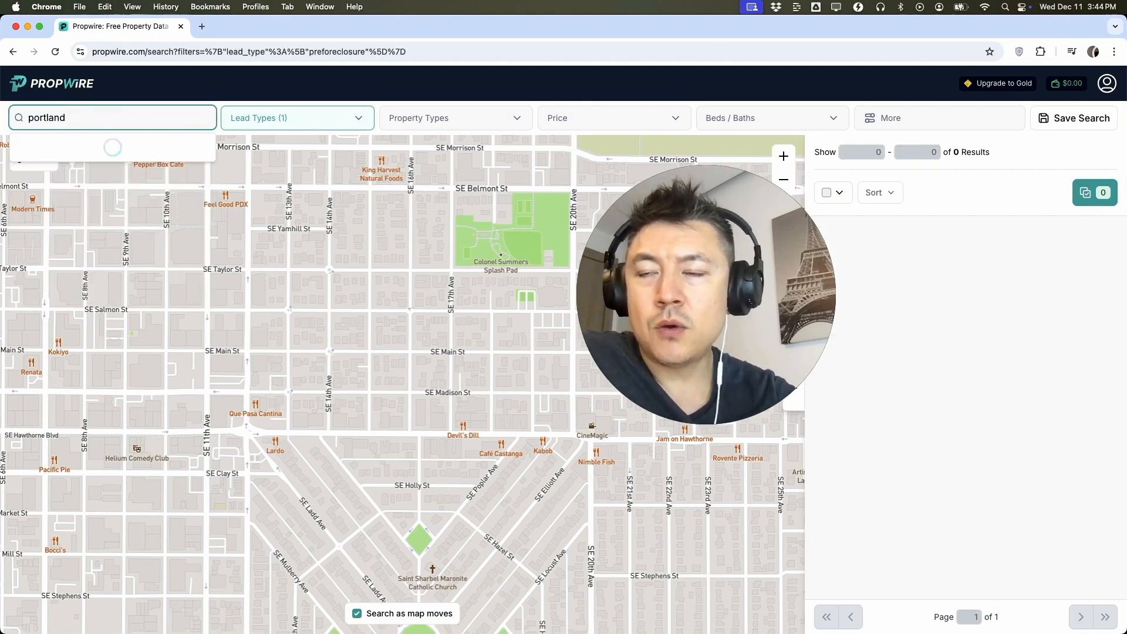
pyautogui.click(61, 171)
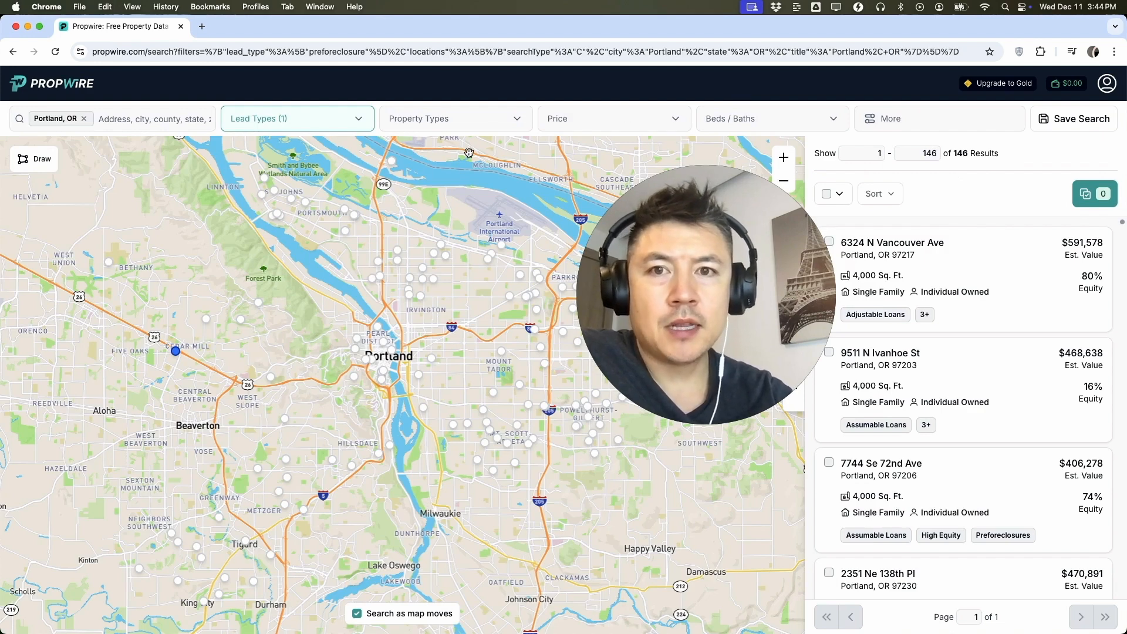
# - Limit the property type to Single-Family Homes
pyautogui.click(478, 122)
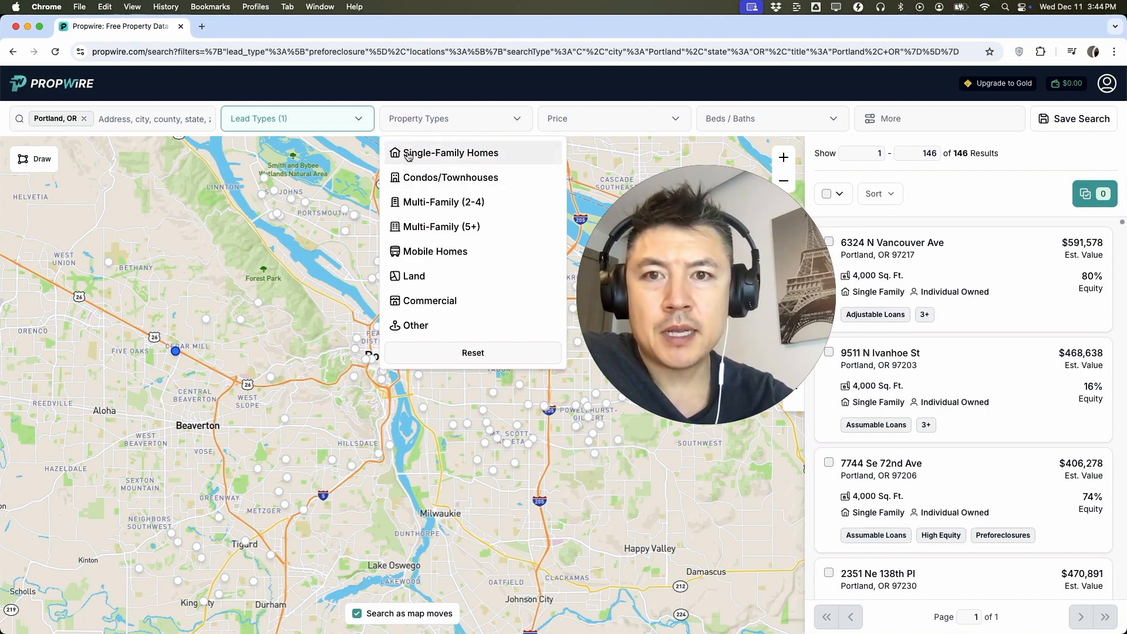
pyautogui.click(451, 155)
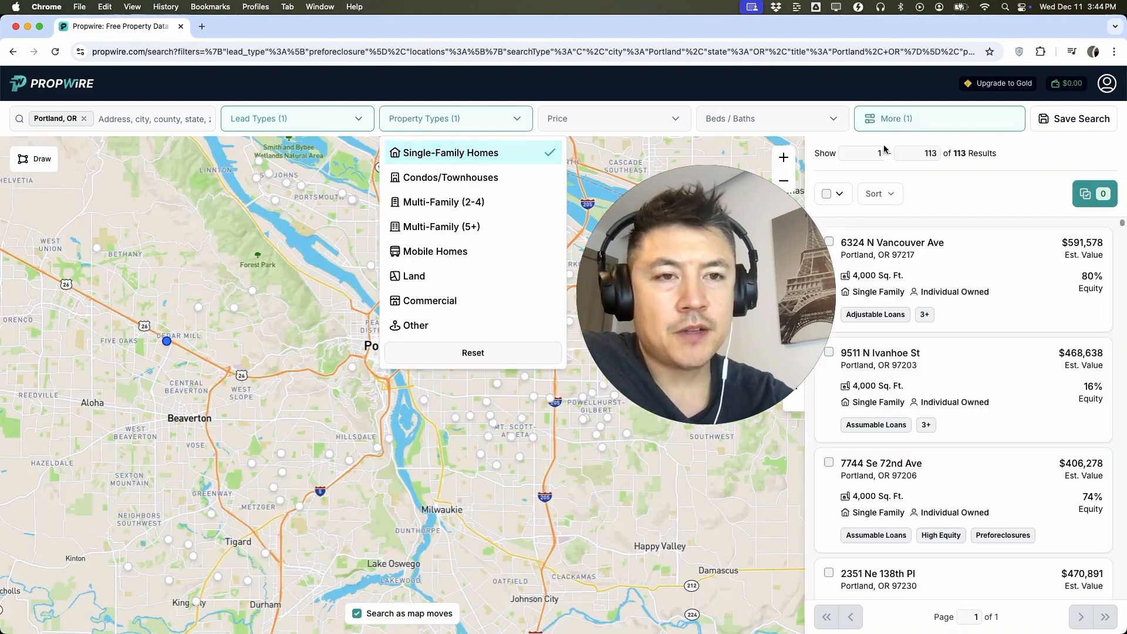
pyautogui.click(854, 141)
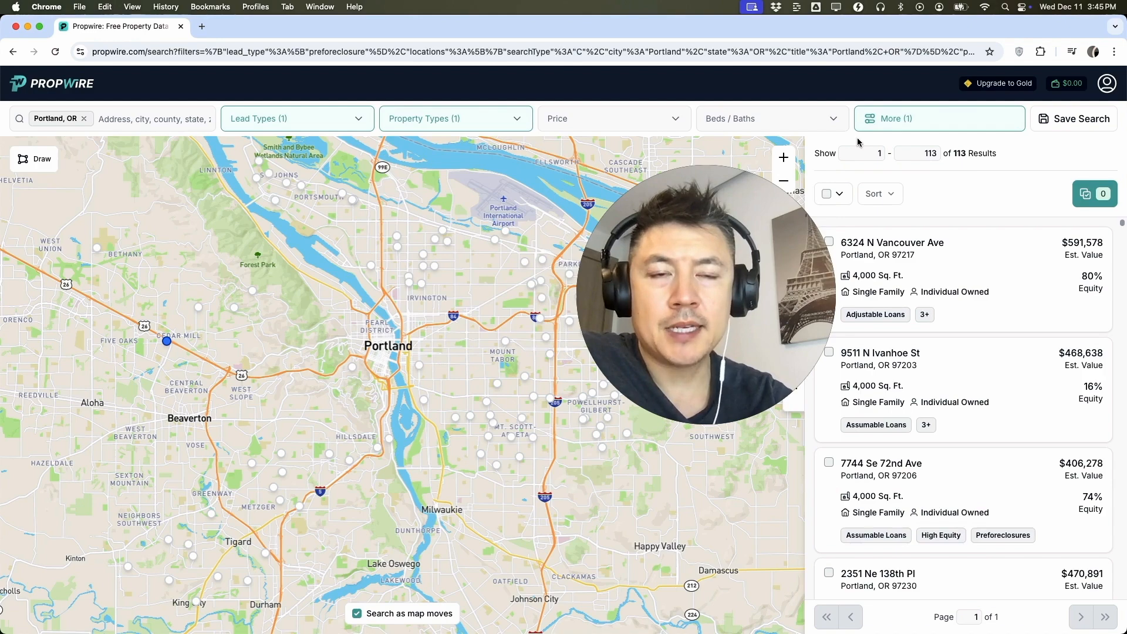
# - Set the estimated value range to $200K minimum and $600K maximum
pyautogui.click(646, 123)
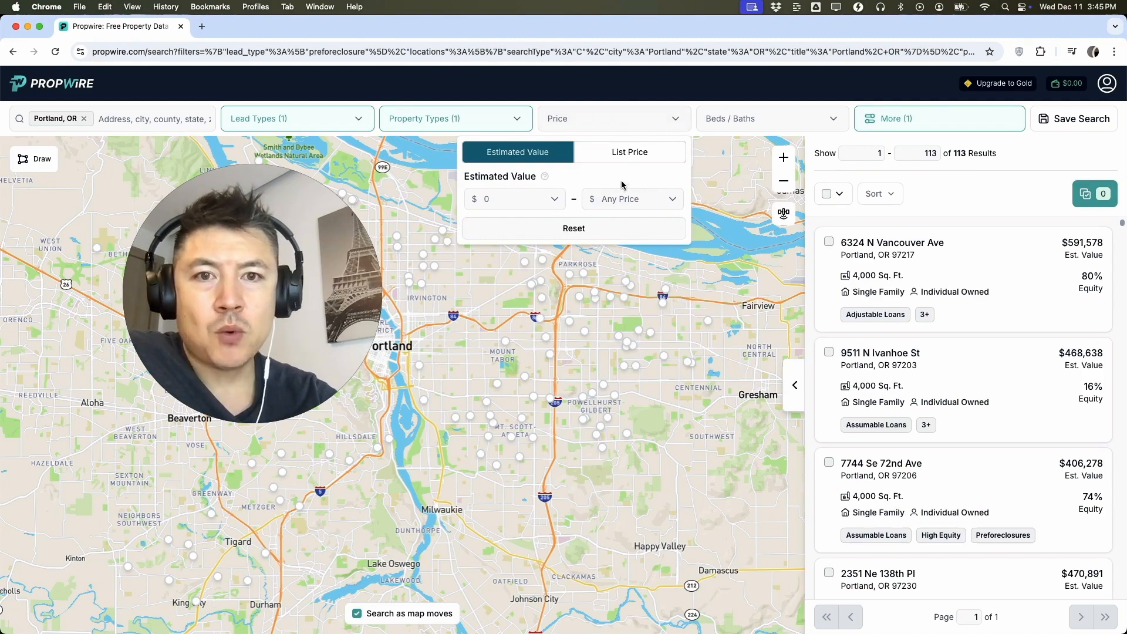
pyautogui.click(550, 200)
pyautogui.click(497, 279)
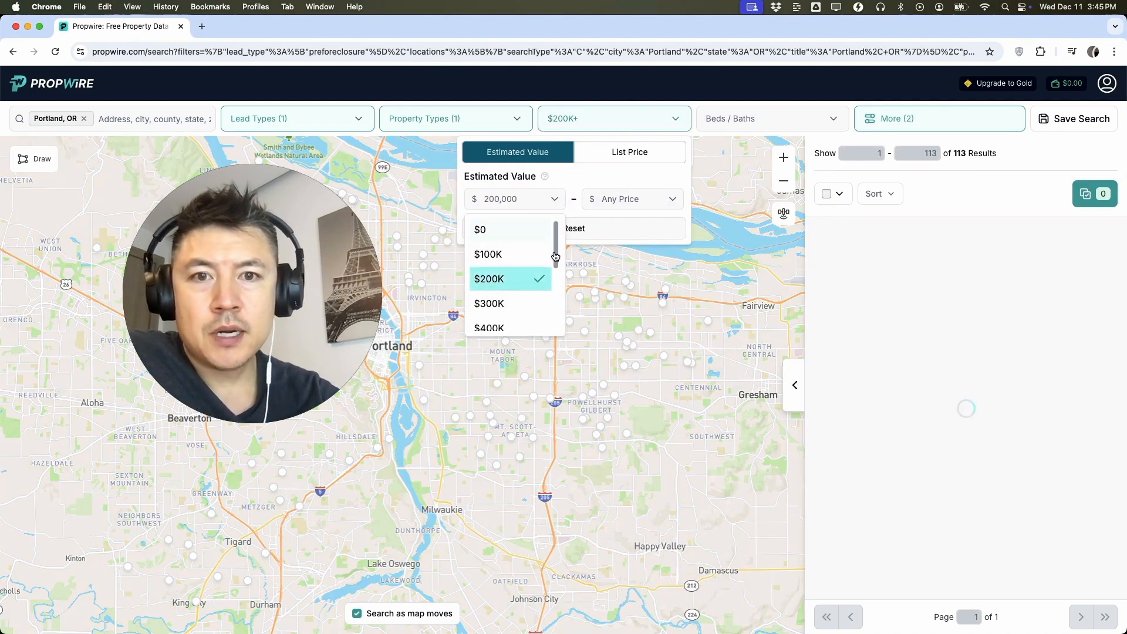
pyautogui.click(652, 200)
pyautogui.click(605, 310)
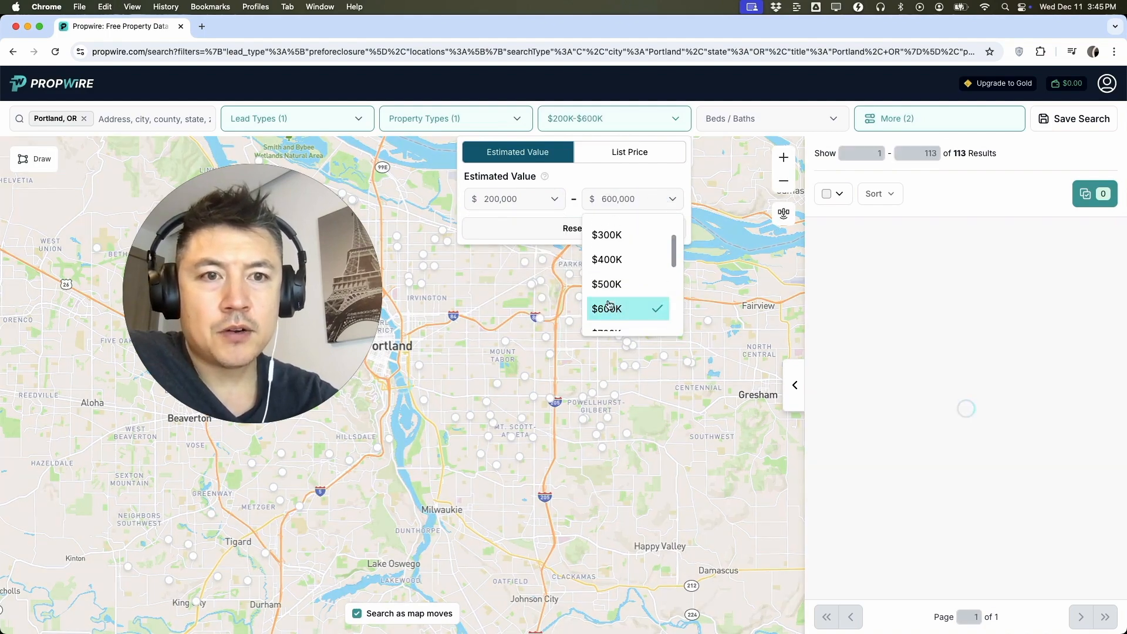
pyautogui.moveTo(963, 153); pyautogui.dragTo(941, 154)
pyautogui.click(1000, 143)
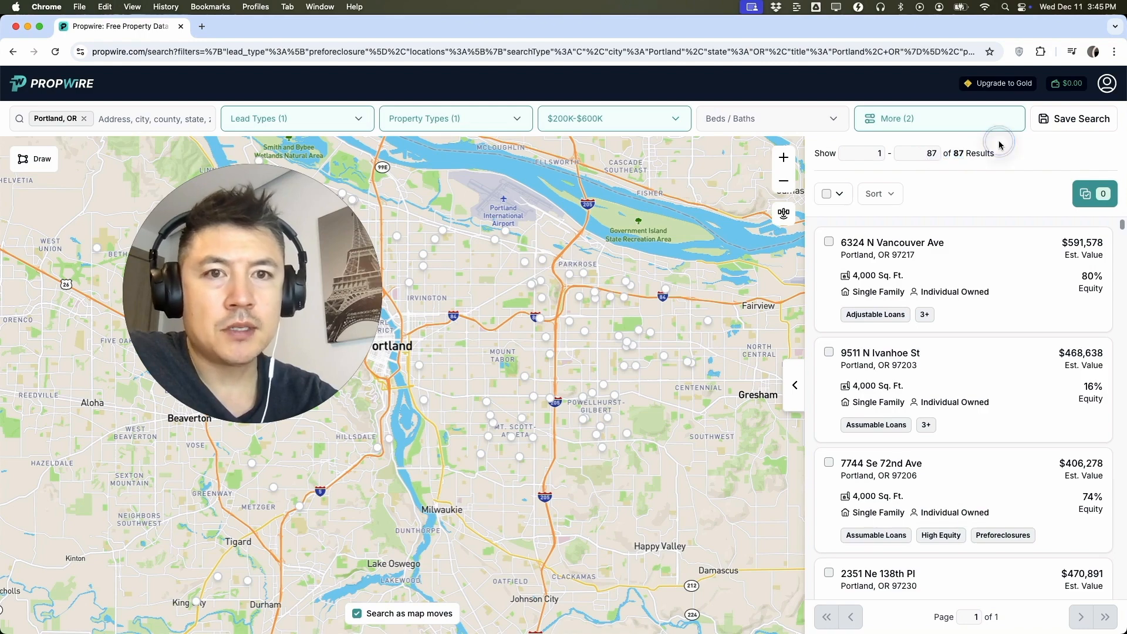
# - Add owner filters for Individual owner type and a maximum of 3 properties owned, and save them
pyautogui.click(914, 121)
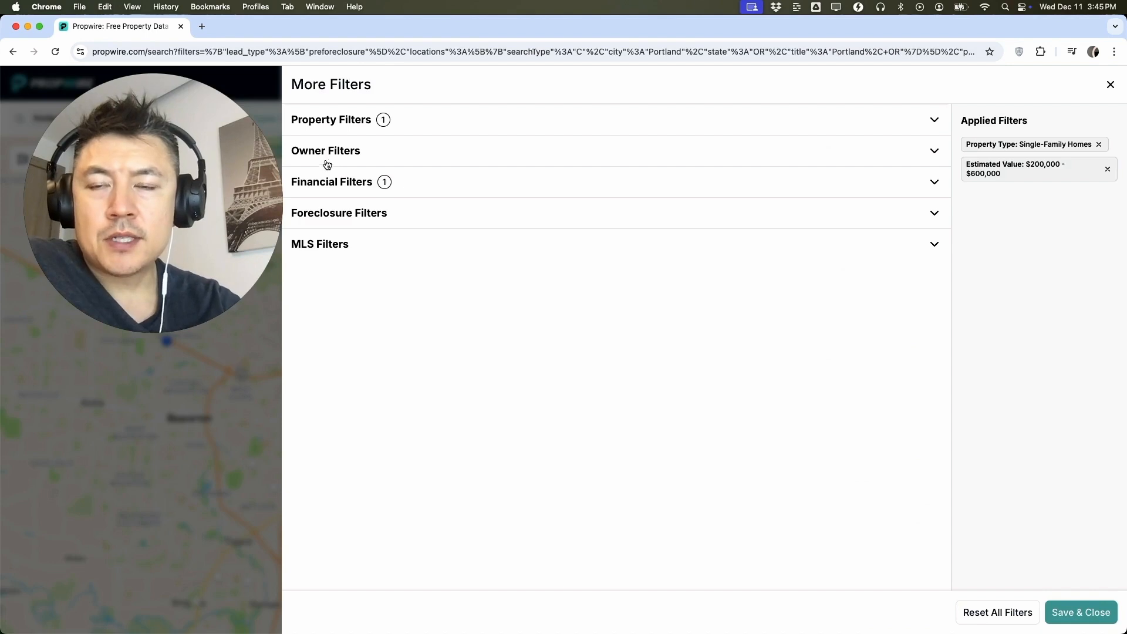
pyautogui.click(922, 154)
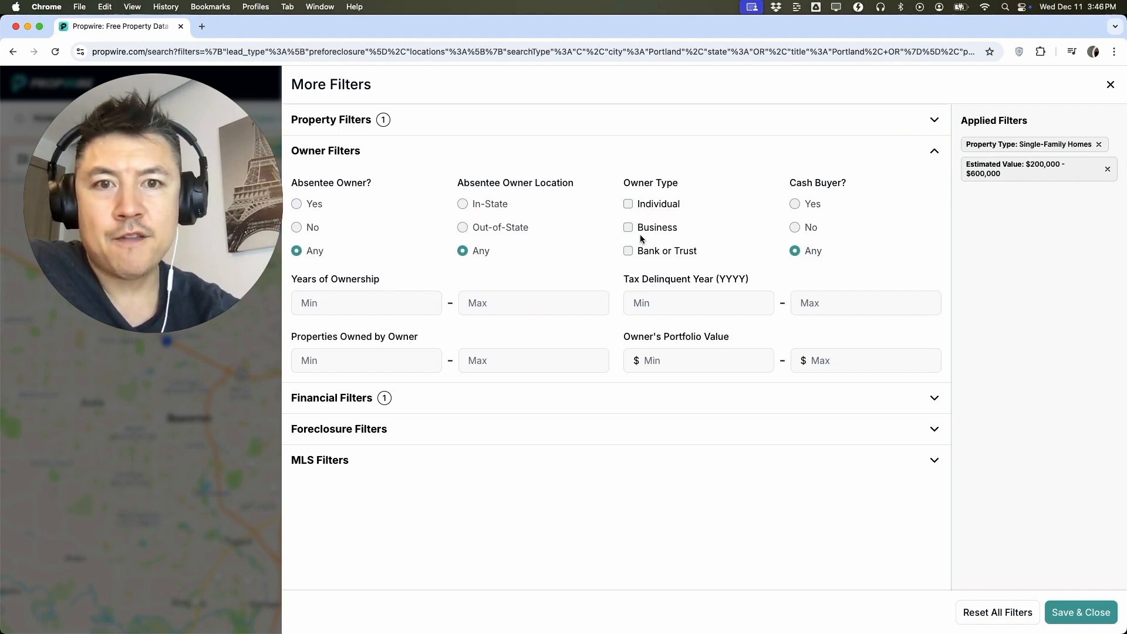
pyautogui.click(628, 205)
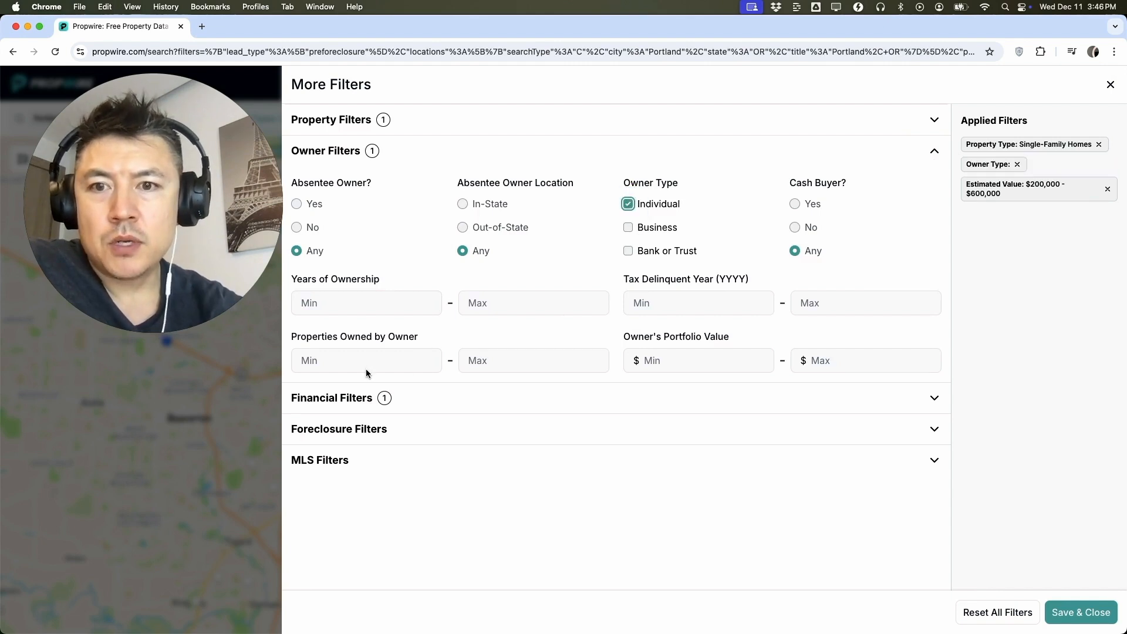
pyautogui.click(476, 362)
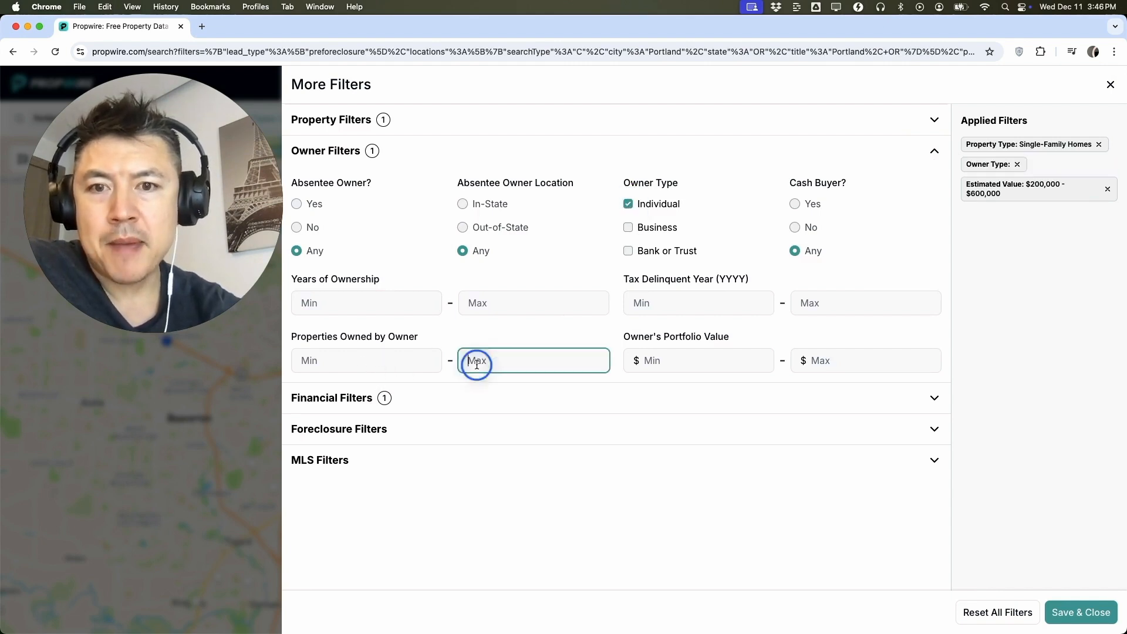
pyautogui.write('3')
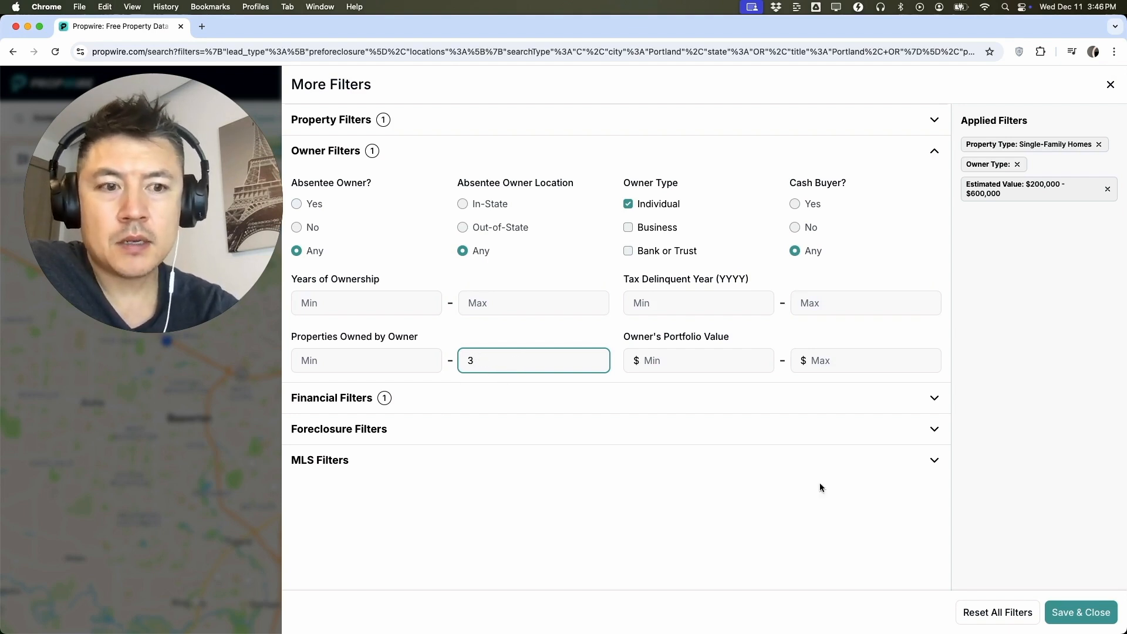
pyautogui.click(1077, 616)
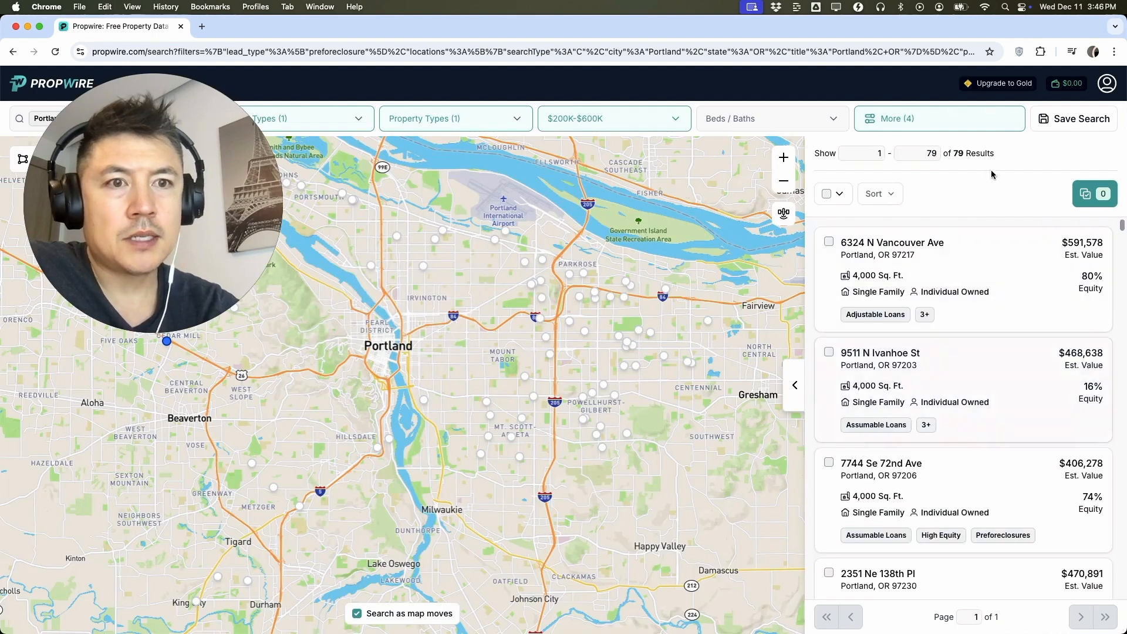
pyautogui.moveTo(953, 155); pyautogui.dragTo(959, 154)
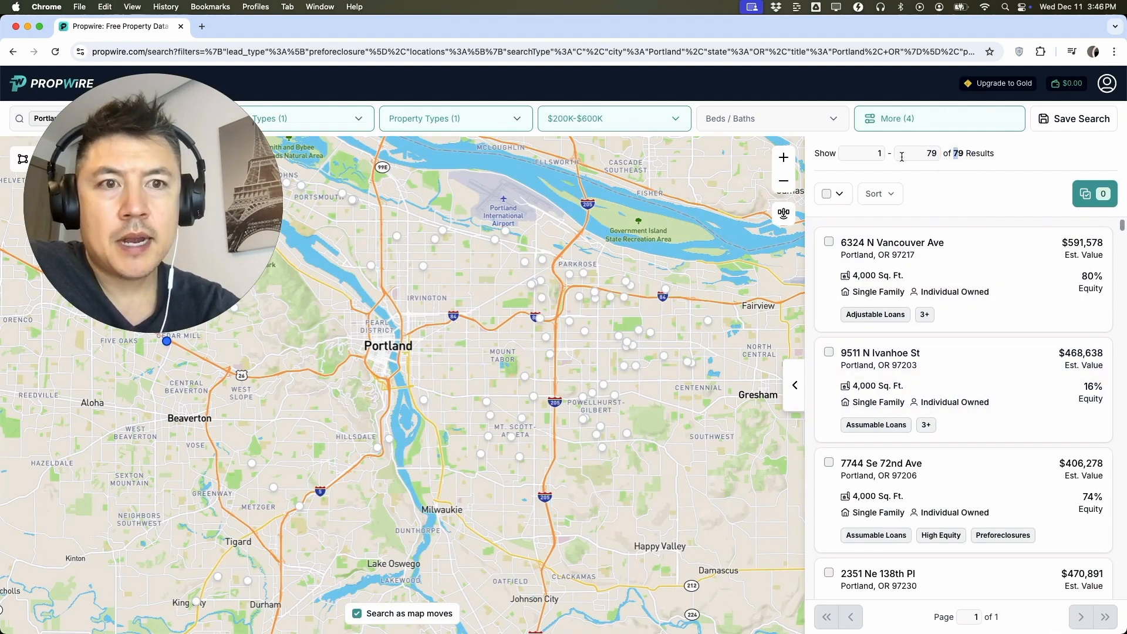
# - Set the minimum estimated equity to about 50 percent in the financial filters and save them
pyautogui.click(882, 121)
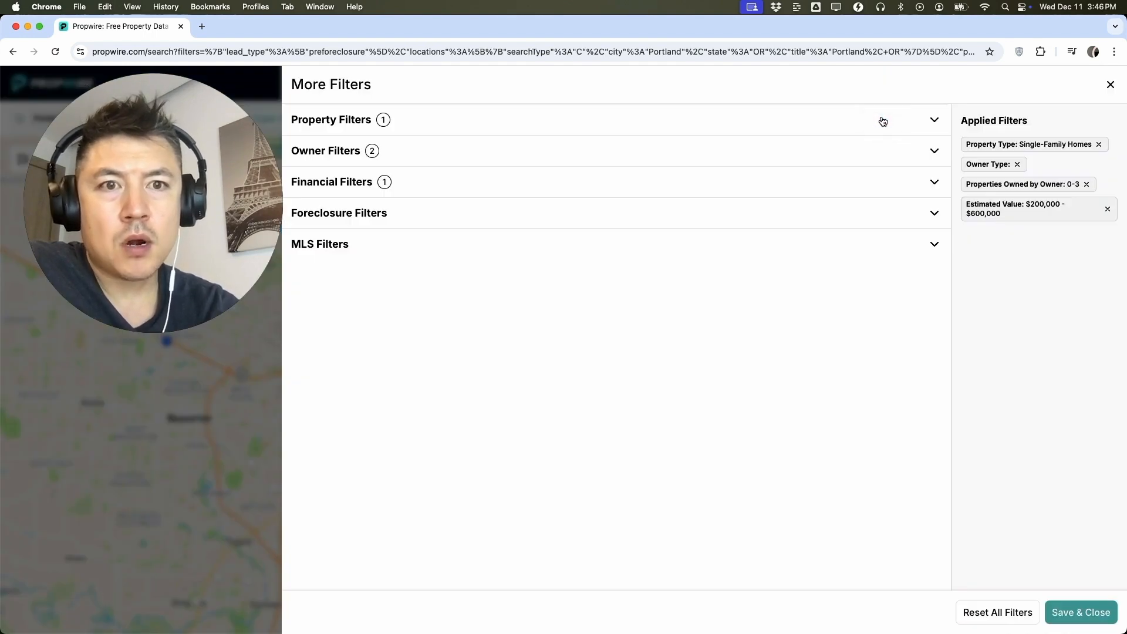
pyautogui.click(925, 179)
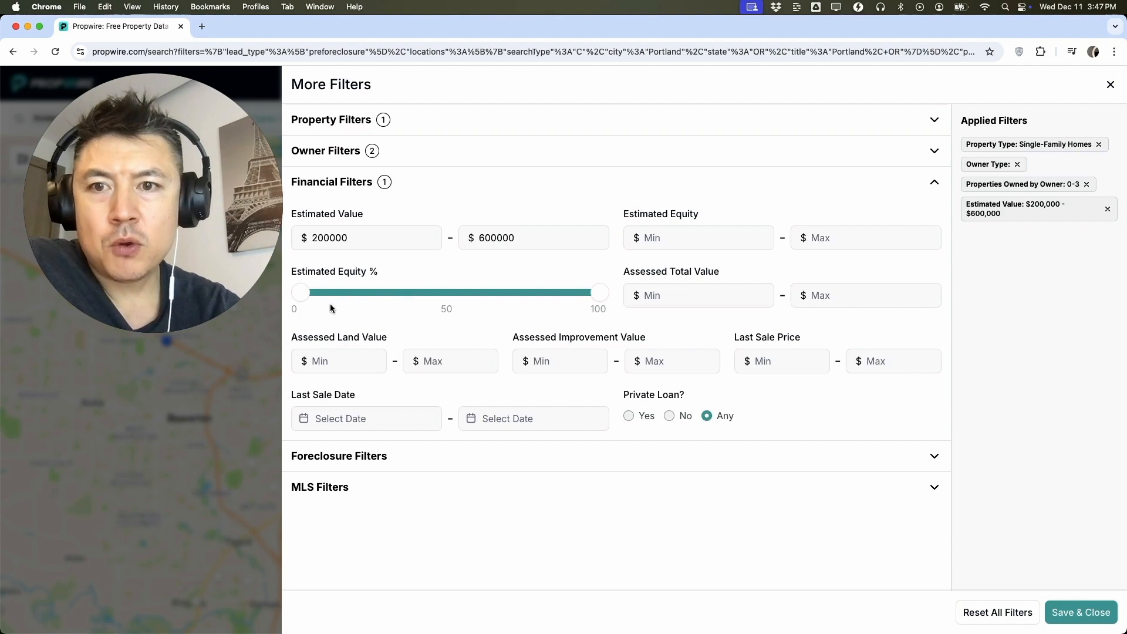
pyautogui.moveTo(301, 292); pyautogui.dragTo(435, 298)
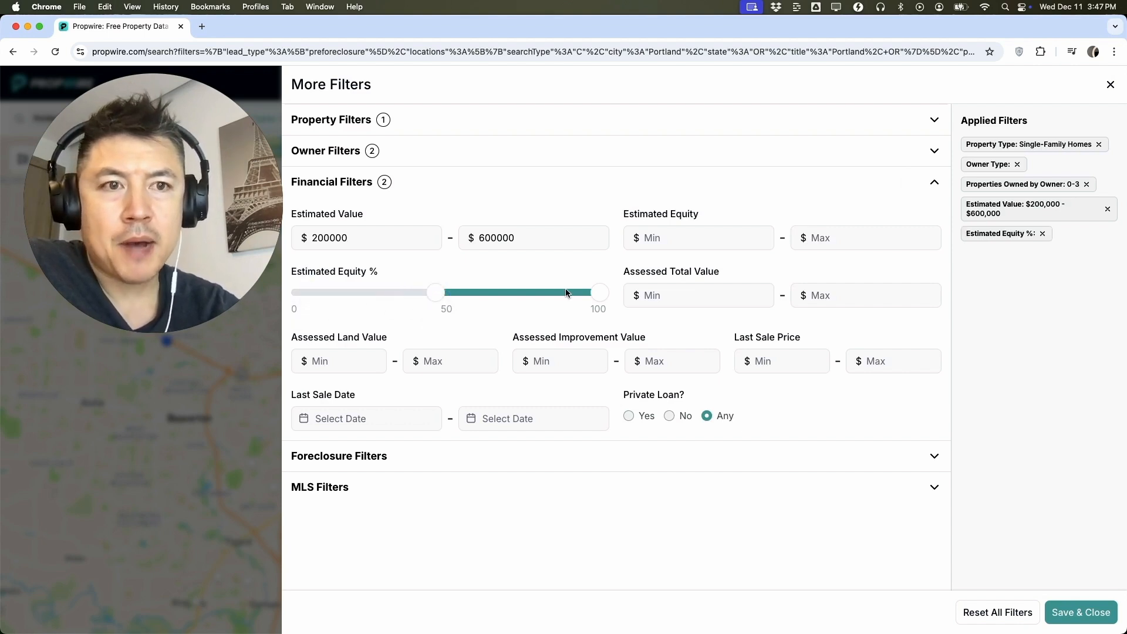
pyautogui.moveTo(435, 293); pyautogui.dragTo(442, 293)
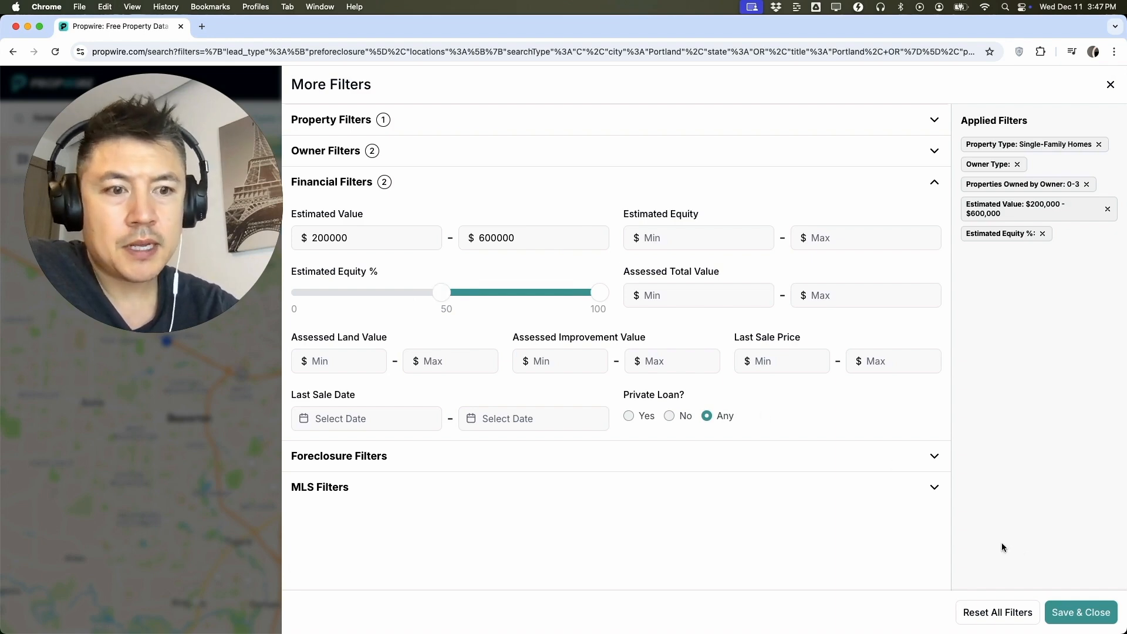
pyautogui.click(1080, 612)
pyautogui.click(1020, 151)
pyautogui.click(997, 157)
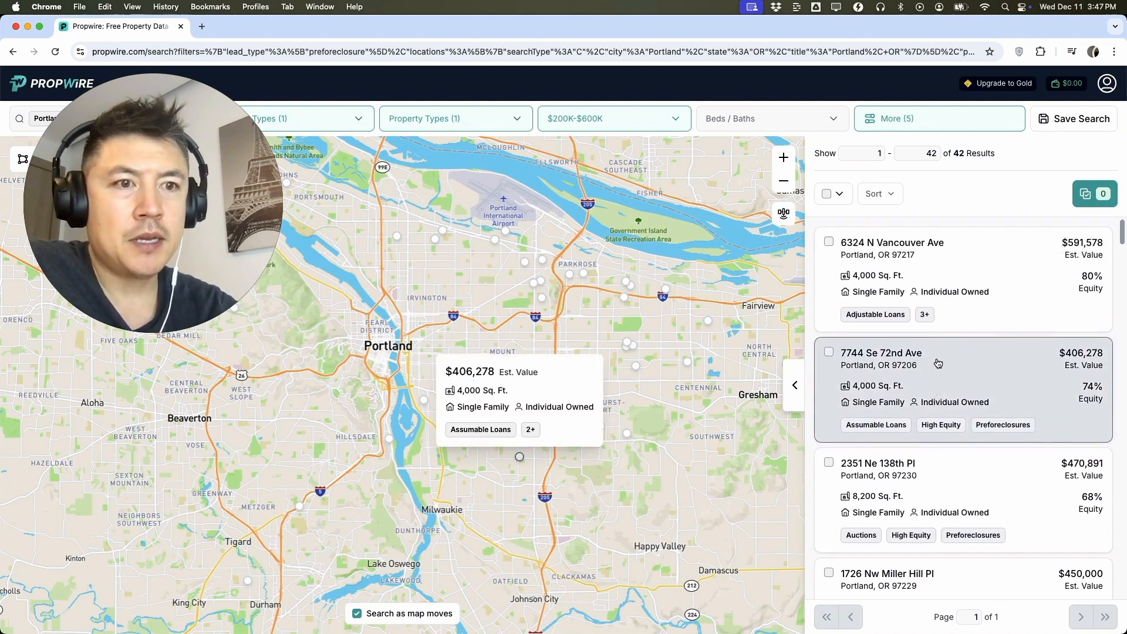
# - Select all properties in the filtered results and open the list of selected properties
pyautogui.scroll(-3, 1080, 317)
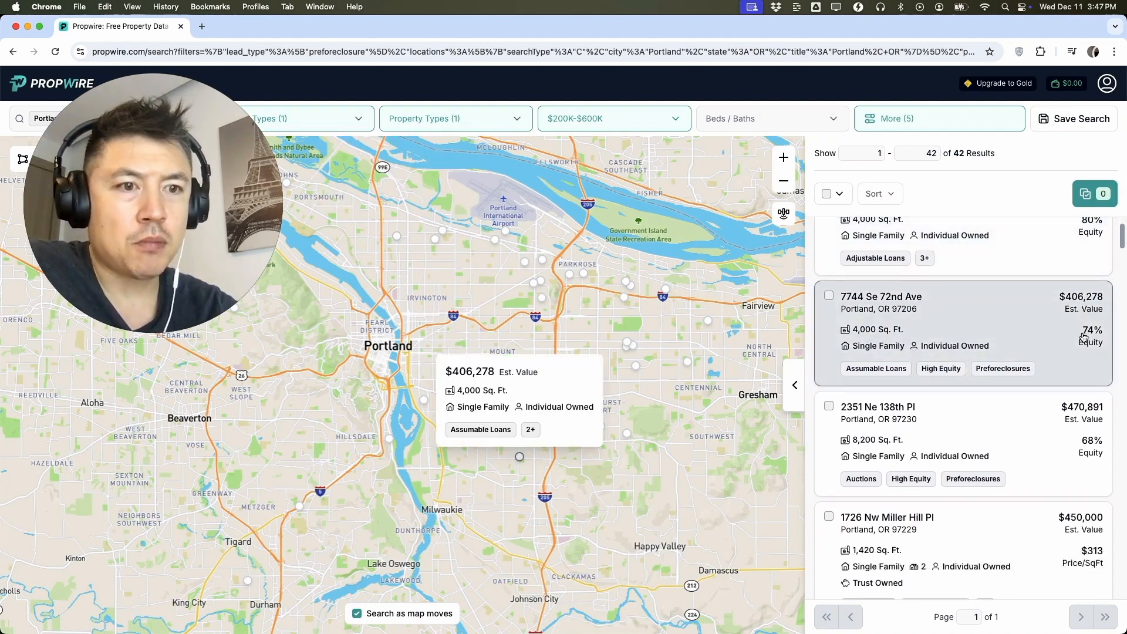
pyautogui.scroll(3, 1010, 311)
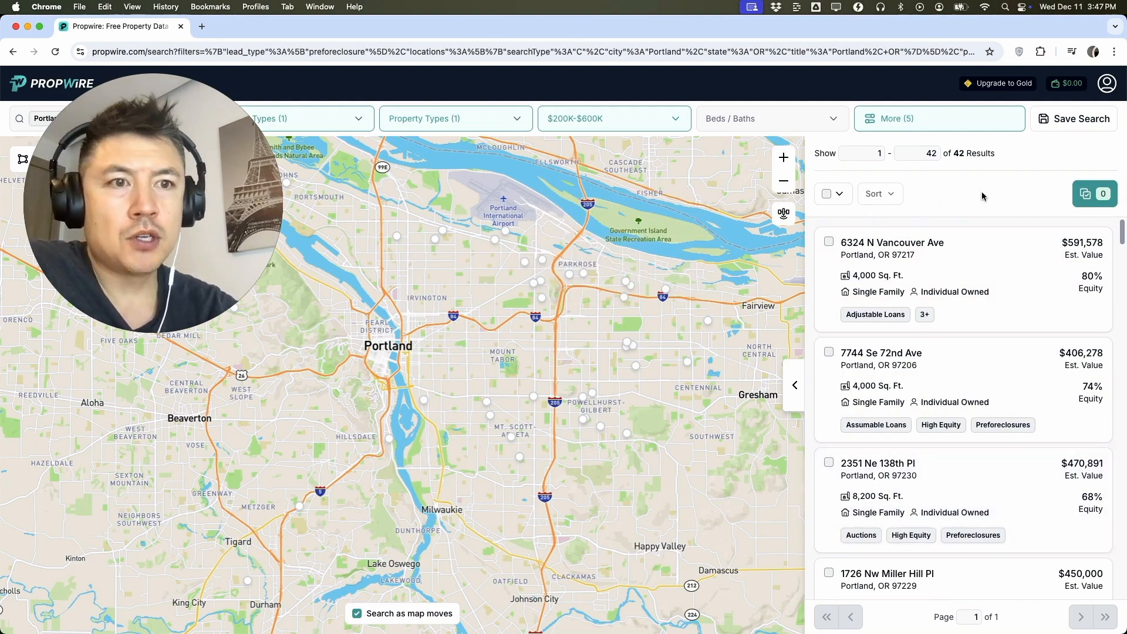
pyautogui.click(827, 196)
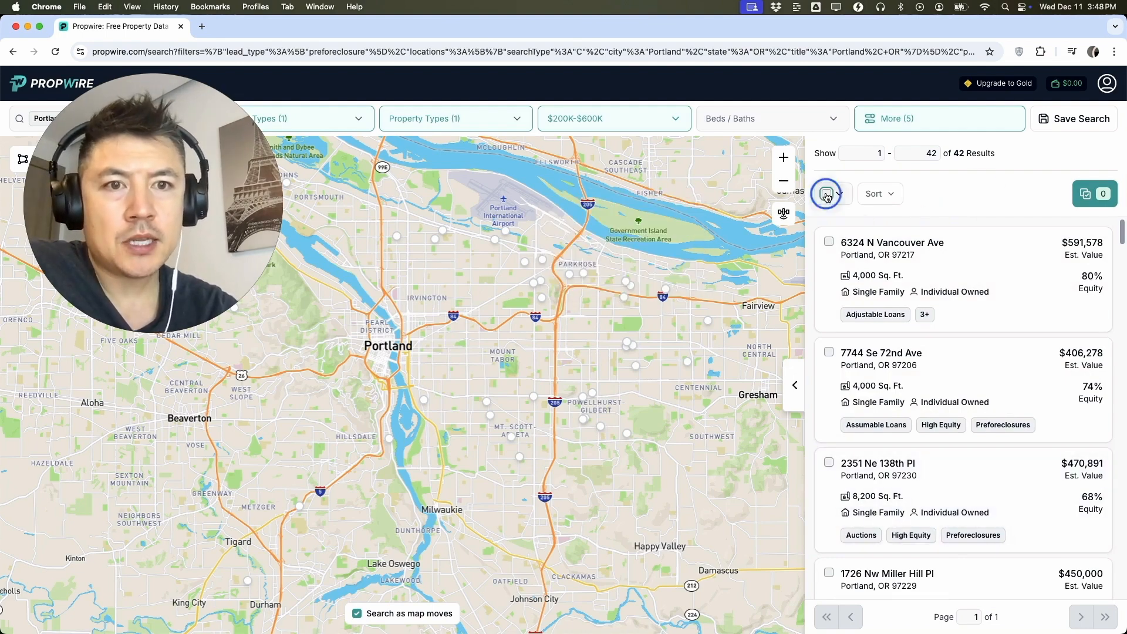
pyautogui.click(1094, 196)
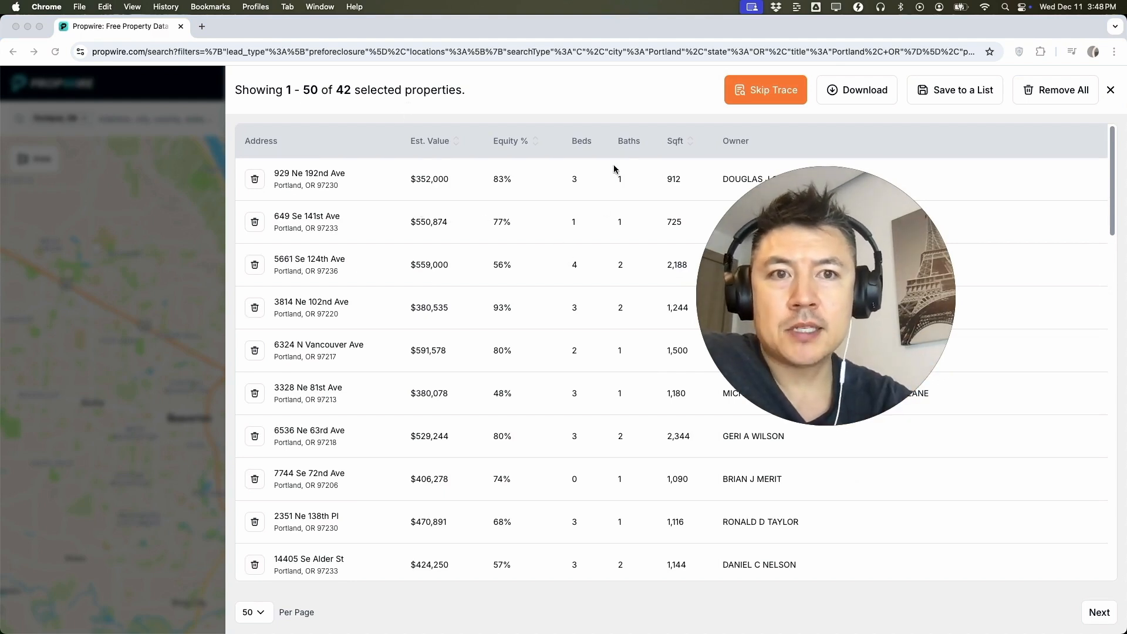
# - View the data options for downloading the selected properties without a skip trace, and close them without downloading
pyautogui.click(859, 90)
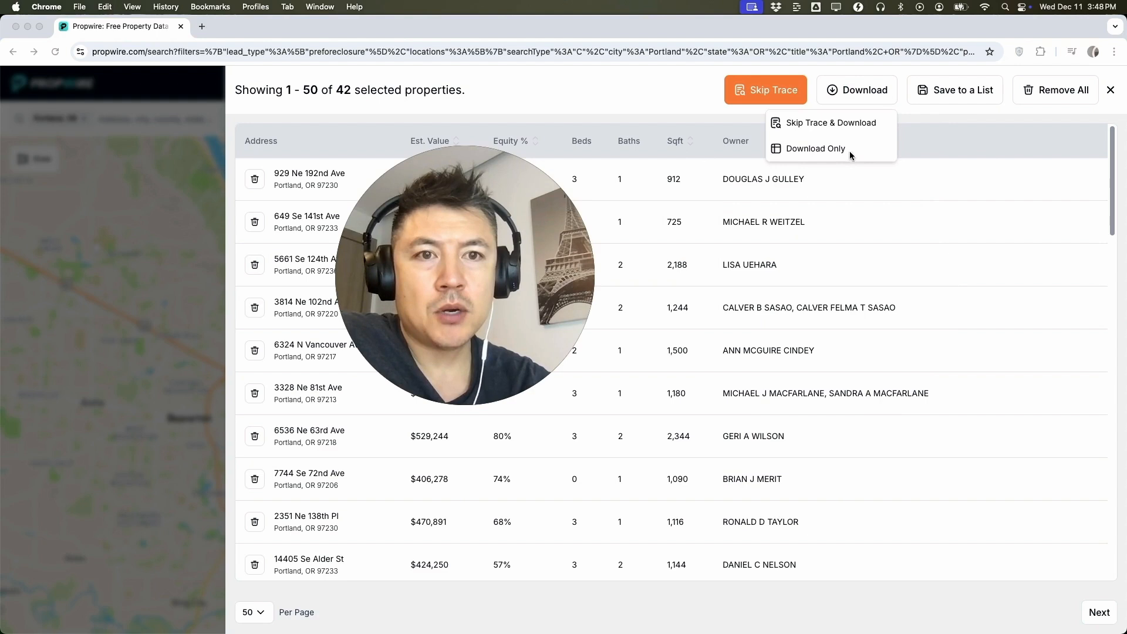
pyautogui.click(825, 151)
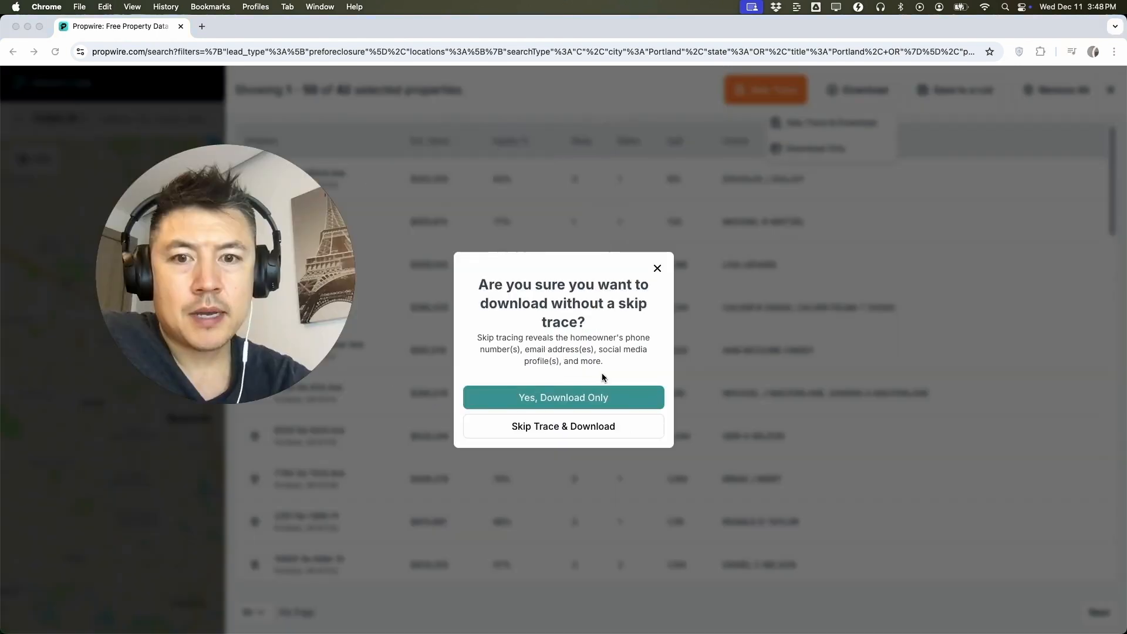
pyautogui.click(578, 394)
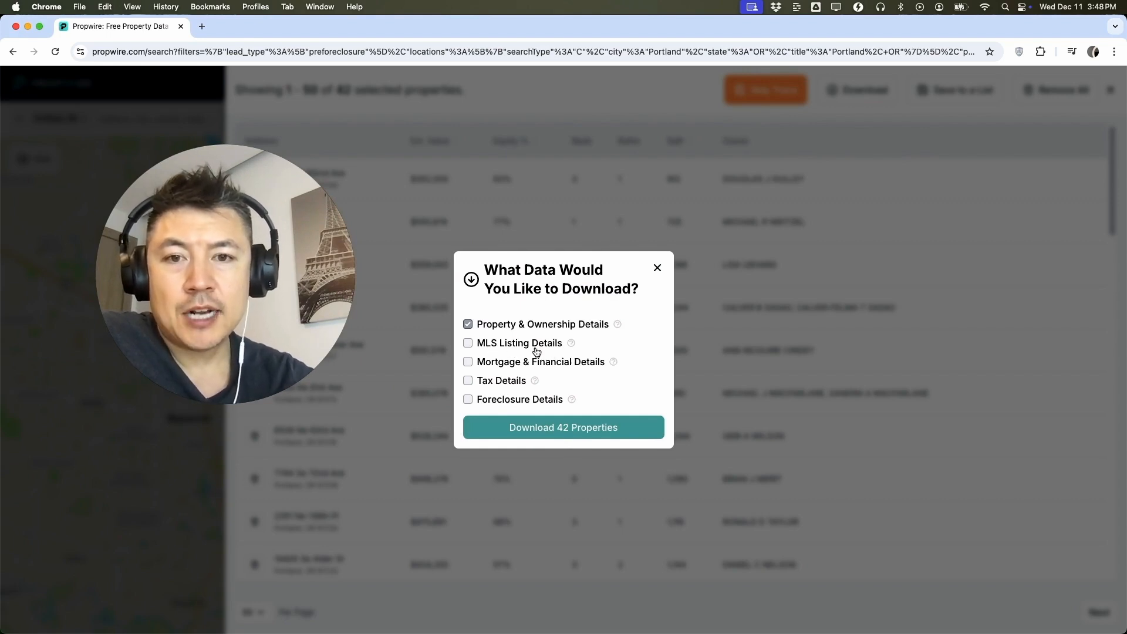
pyautogui.click(657, 268)
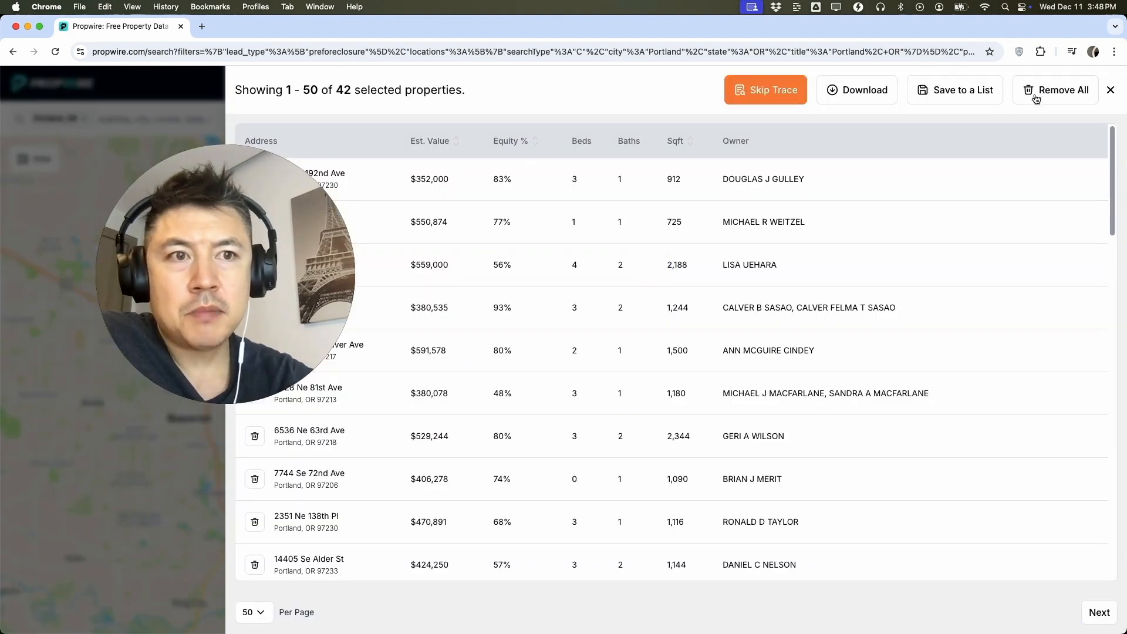
# - Close the list of selected properties, set the MLS Status filter to Active, and save the filters
pyautogui.click(1109, 90)
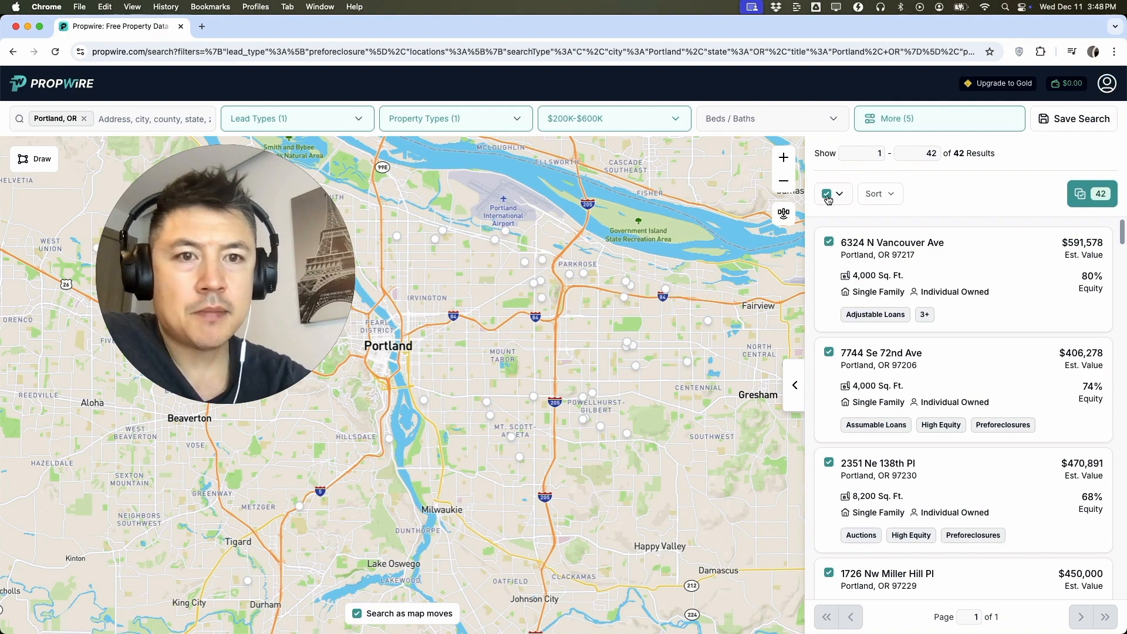
pyautogui.click(917, 119)
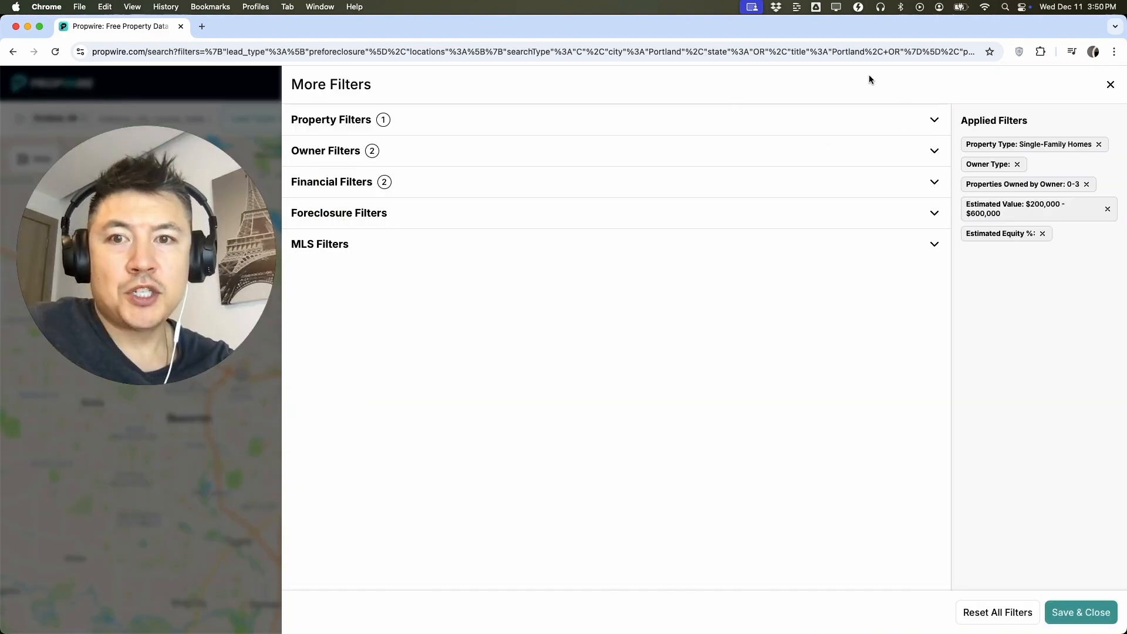
pyautogui.click(933, 245)
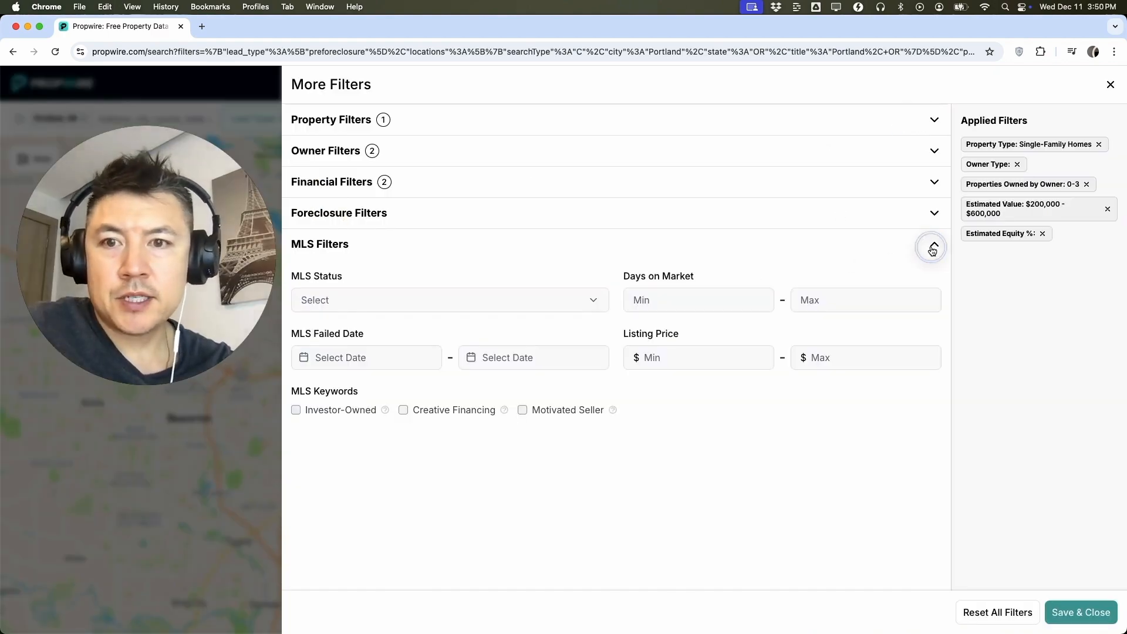
pyautogui.click(458, 304)
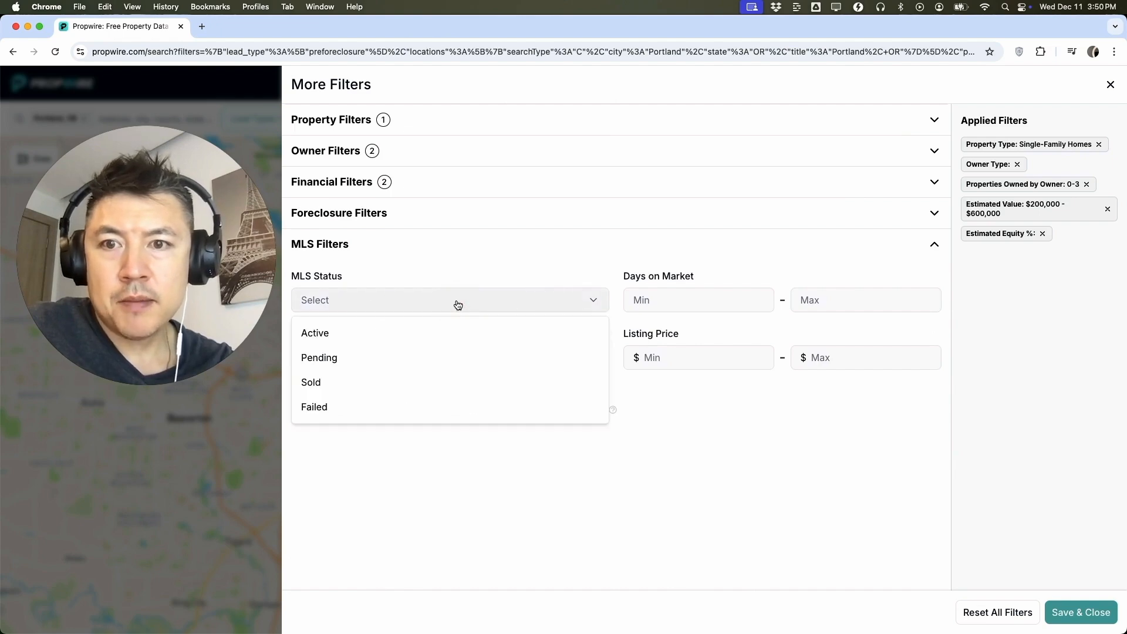
pyautogui.click(326, 335)
pyautogui.rightClick(1063, 612)
pyautogui.click(1063, 612)
# - Change the MLS Status filter to Pending and save the filters
pyautogui.click(881, 124)
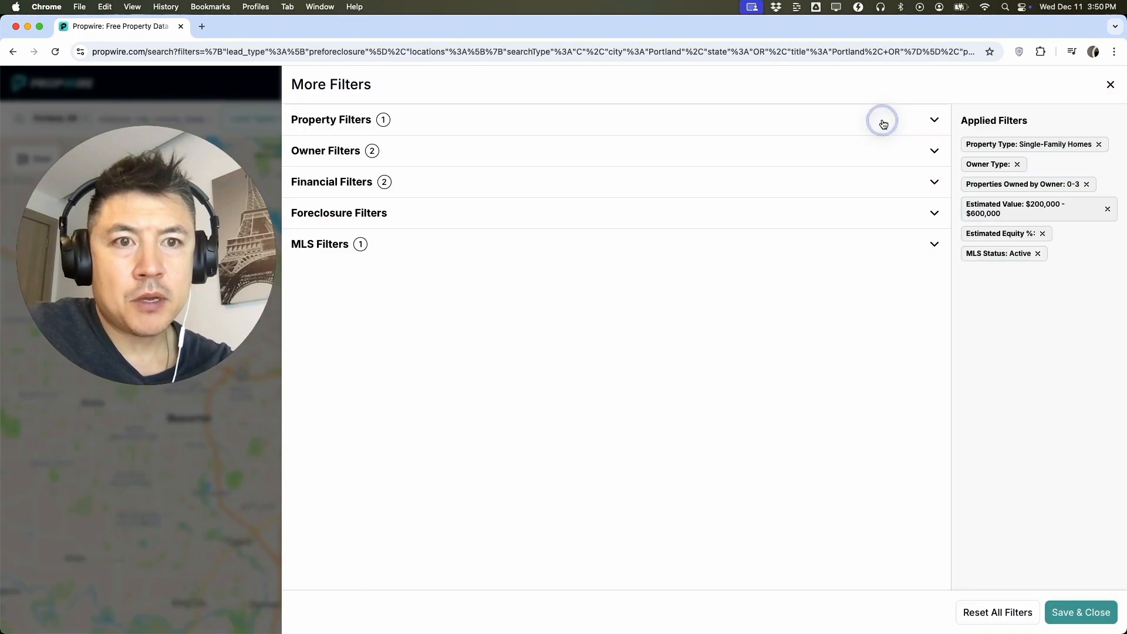
pyautogui.click(934, 243)
pyautogui.click(464, 300)
pyautogui.click(426, 347)
pyautogui.click(1057, 614)
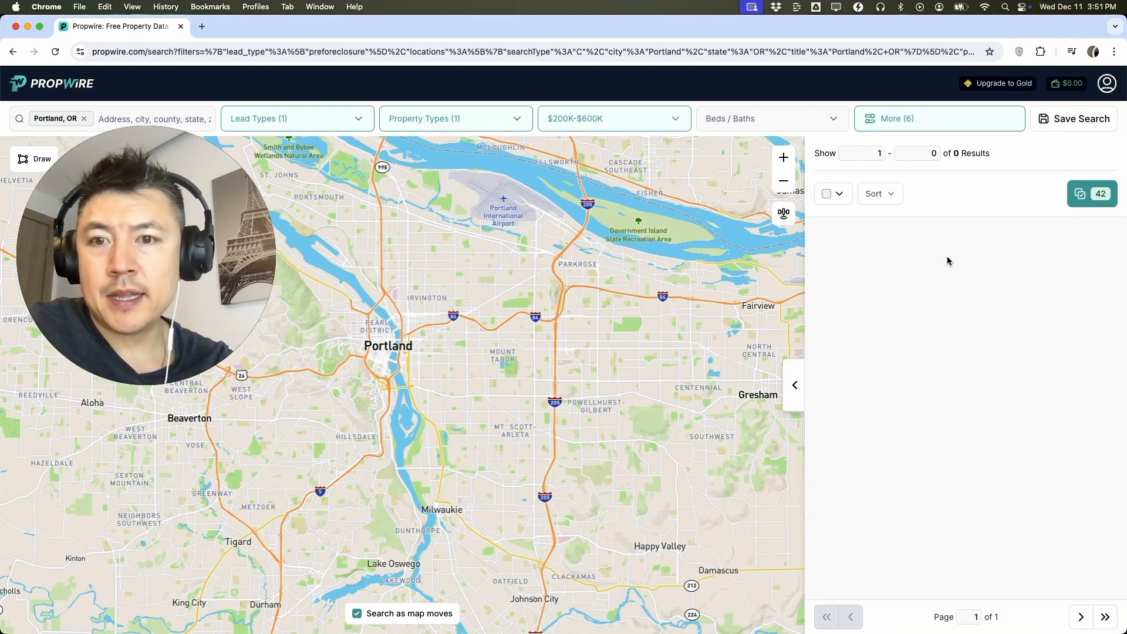
# - Remove the MLS Status filter from the applied filters and save
pyautogui.click(906, 118)
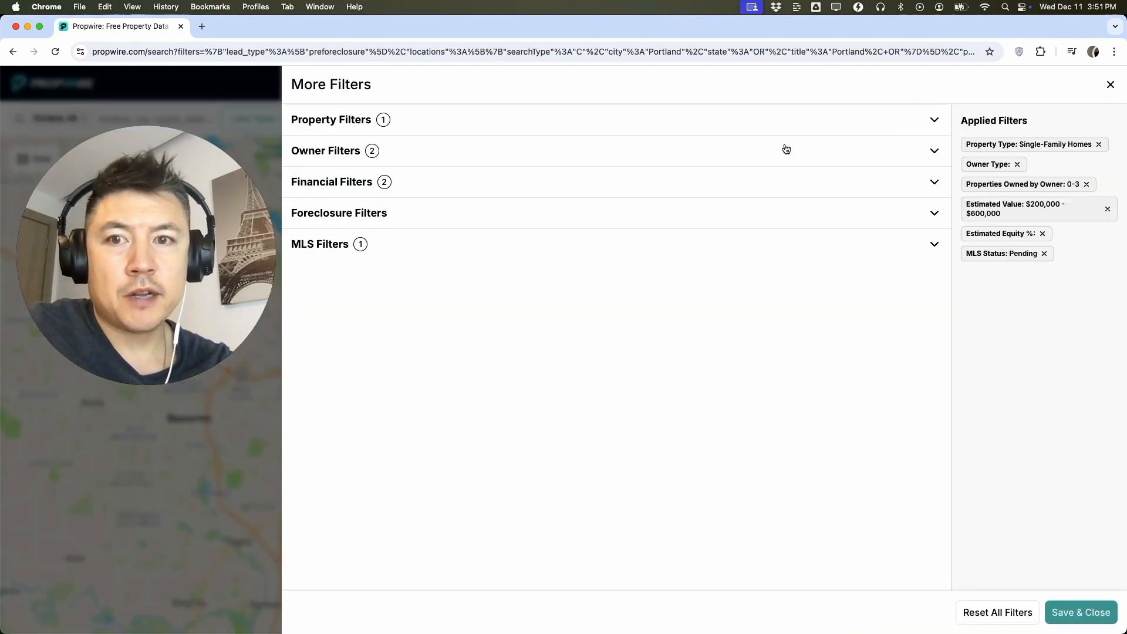
pyautogui.click(1045, 253)
pyautogui.click(1079, 613)
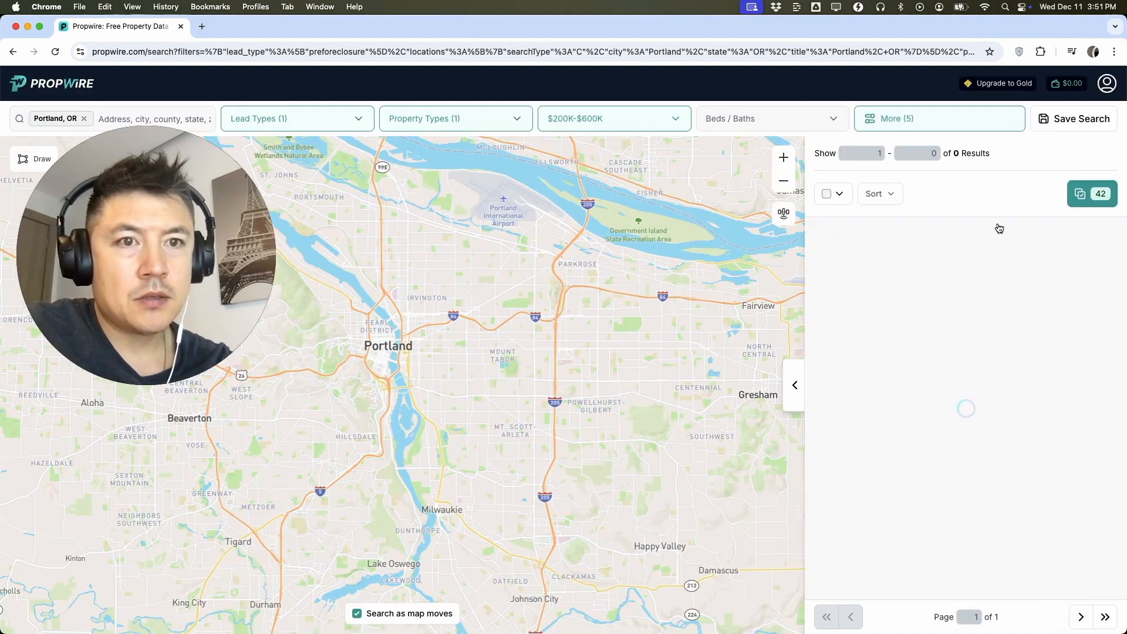
# - Open the list of selected properties and bring up the data options for a download without skip trace
pyautogui.click(1086, 194)
pyautogui.click(861, 90)
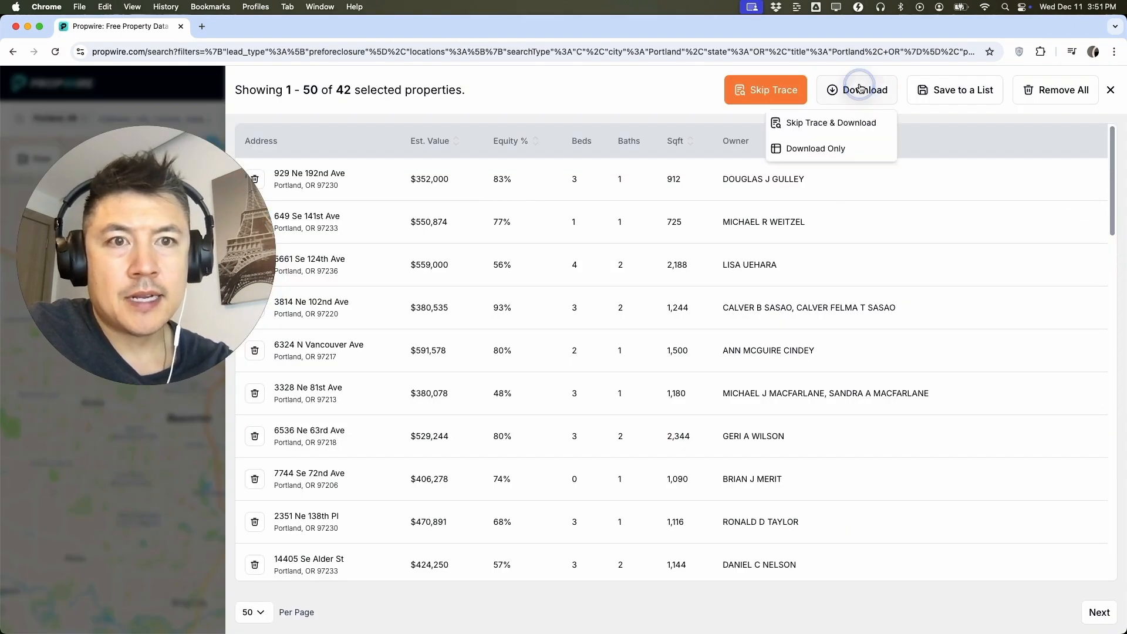
pyautogui.click(812, 147)
pyautogui.click(596, 397)
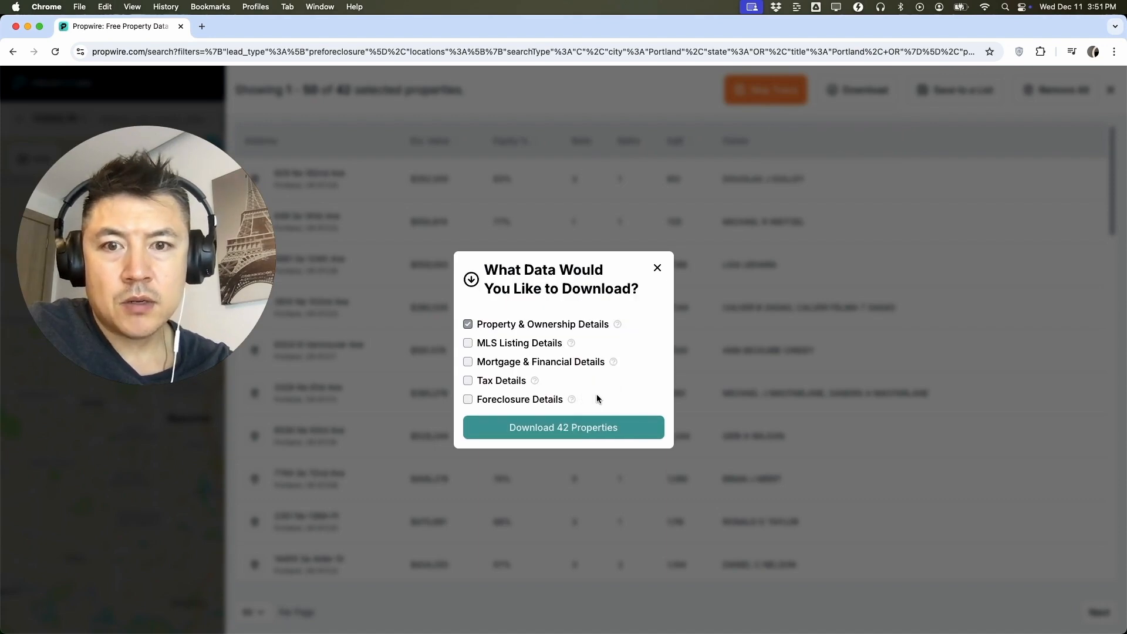
# - Download the selected properties with MLS listing, mortgage and financial, tax, and foreclosure details included, and open My Activity
pyautogui.click(467, 343)
pyautogui.click(468, 363)
pyautogui.click(468, 381)
pyautogui.click(468, 400)
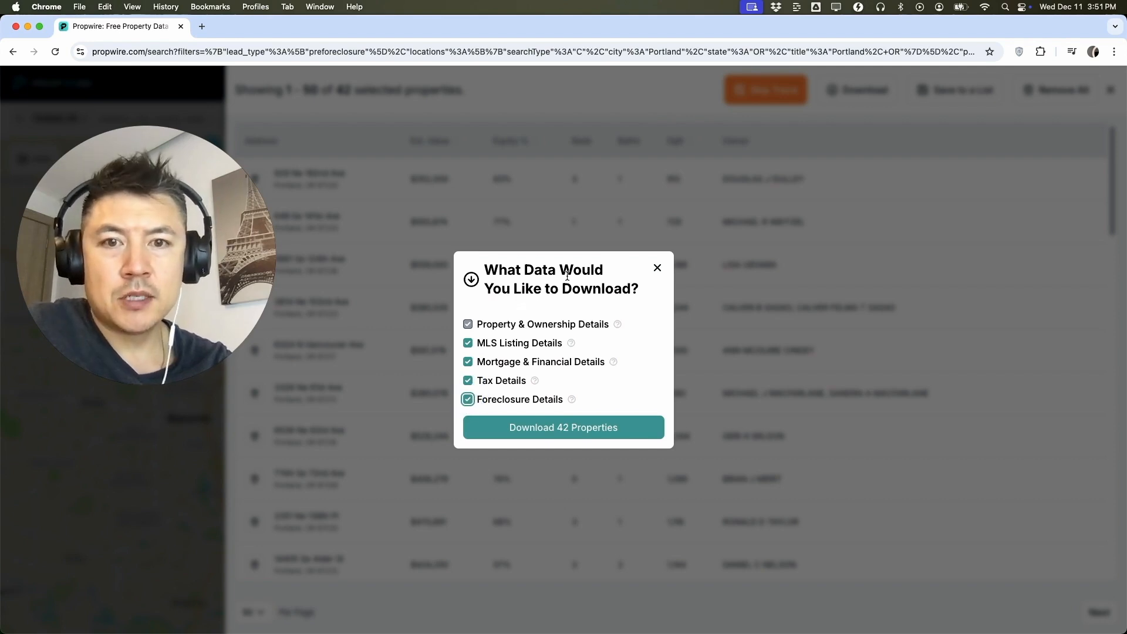
pyautogui.click(614, 435)
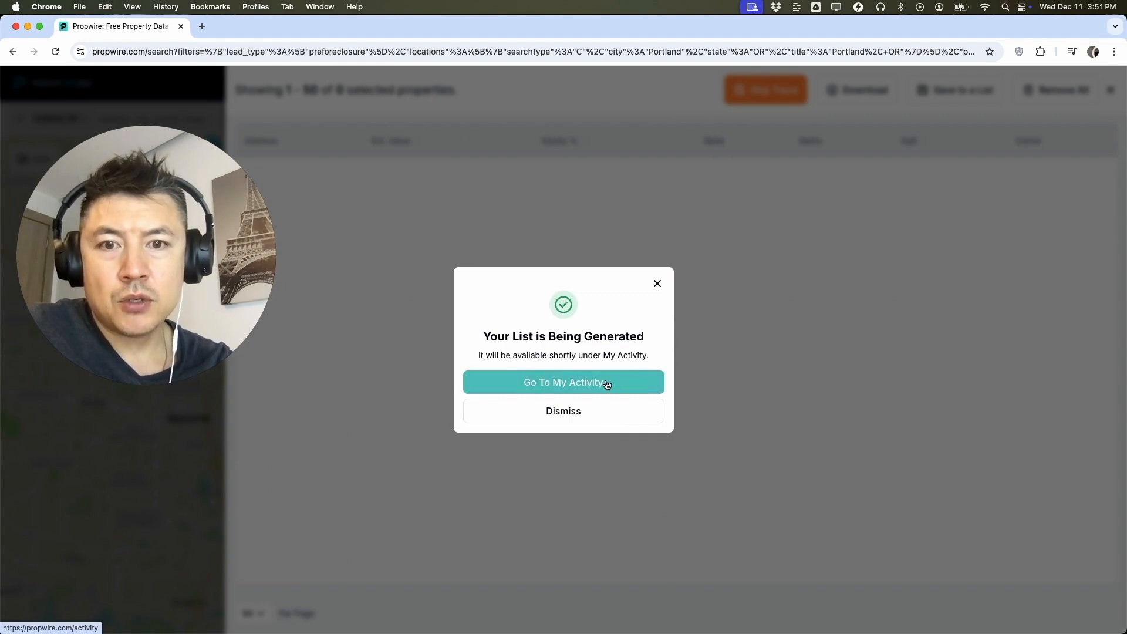
pyautogui.click(606, 383)
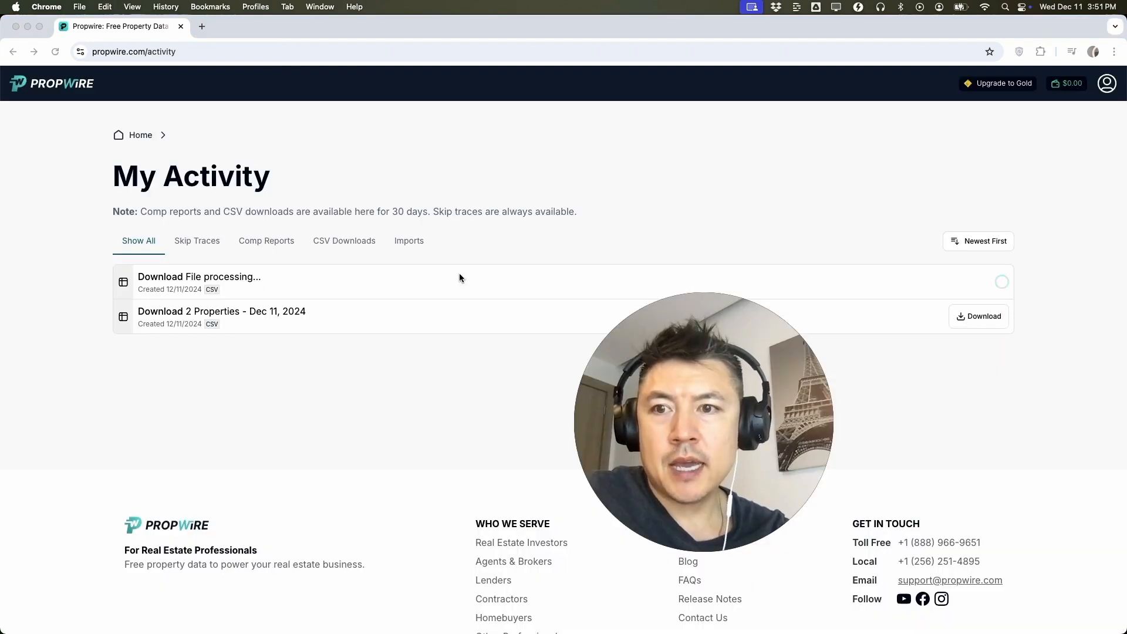